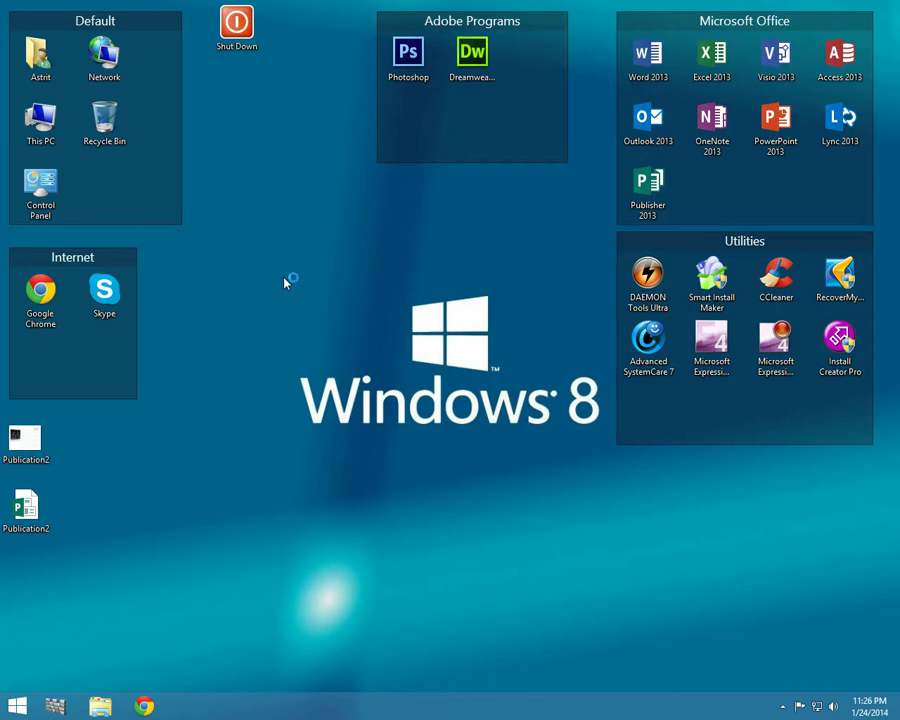
- Refresh the desktop, open Google Chrome and go to hirensbootcd.org/download/
right_click(282, 268)
click(302, 333)
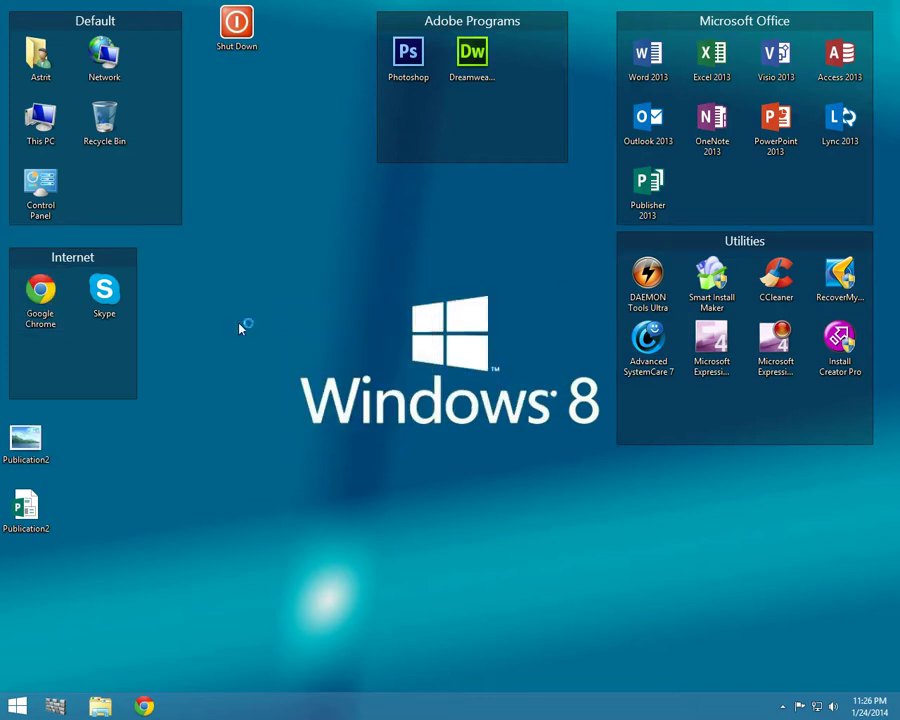
double_click(45, 314)
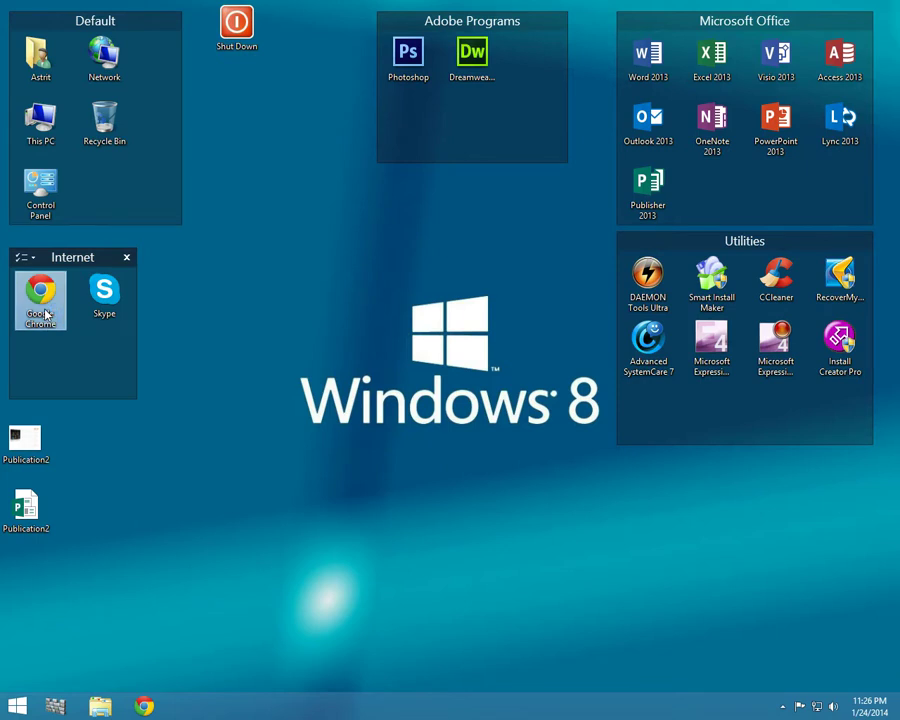
text(hirensbootcd.org/download/)
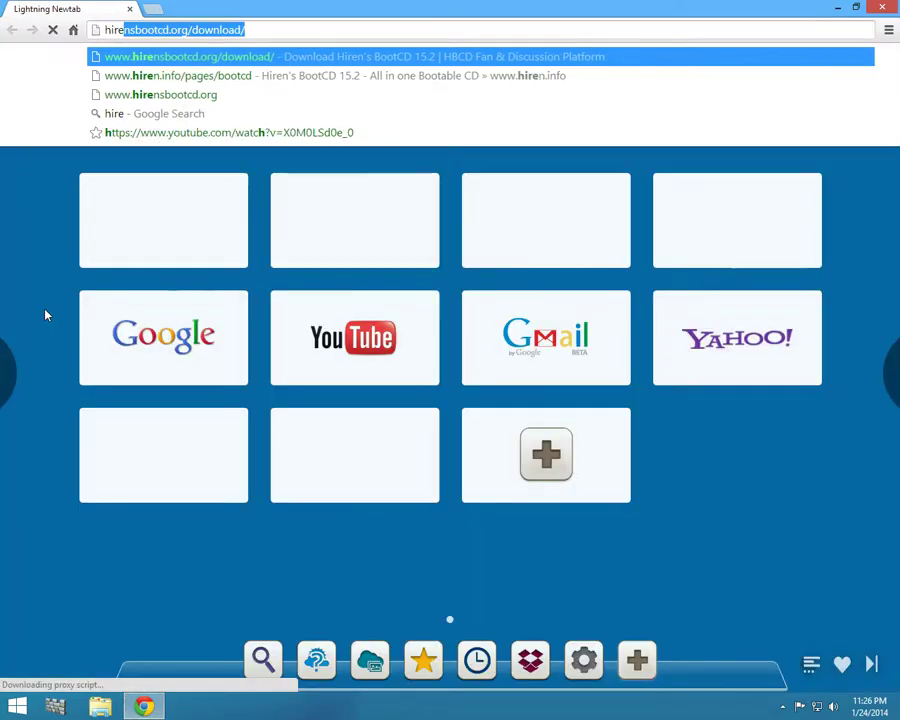
key(Return)
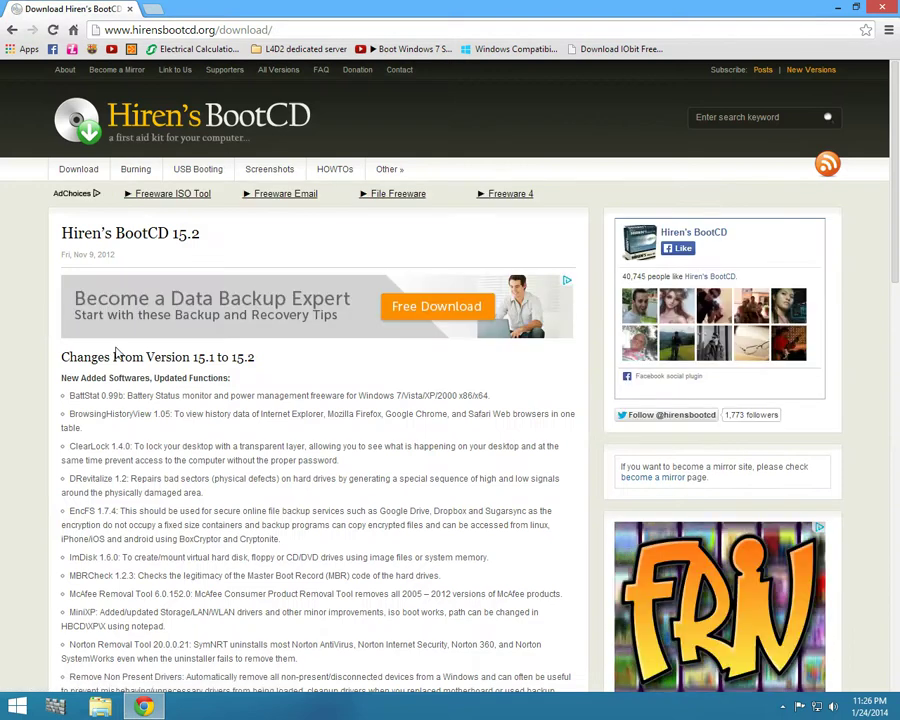
- Download Hirens.BootCD.15.2.zip from the Hiren's BootCD page and save it to the Desktop
scroll(183, 372, down, 1)
scroll(183, 372, down, 8)
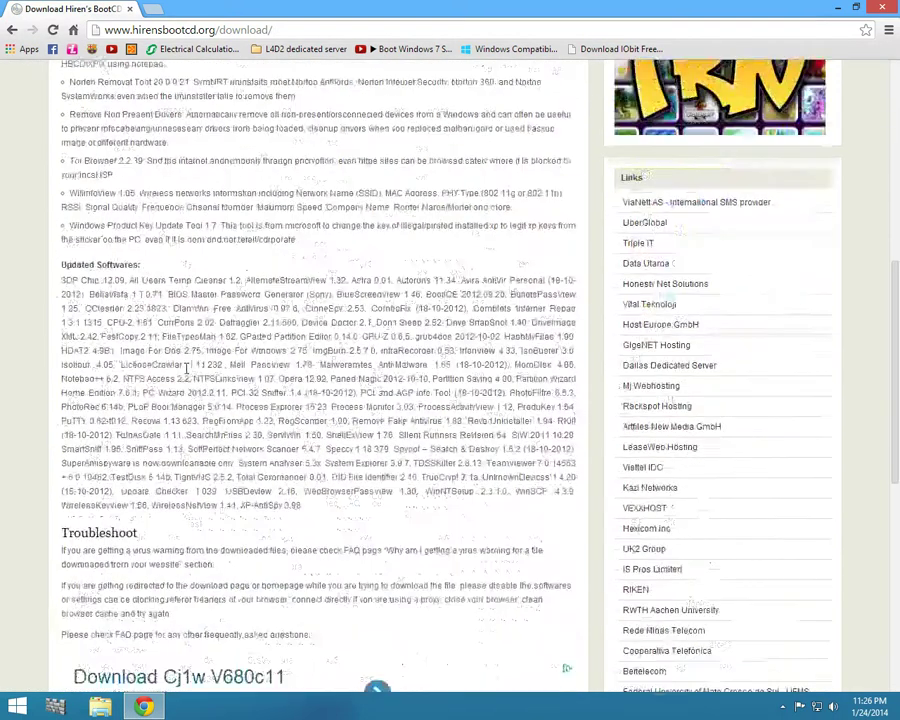
scroll(185, 368, down, 2)
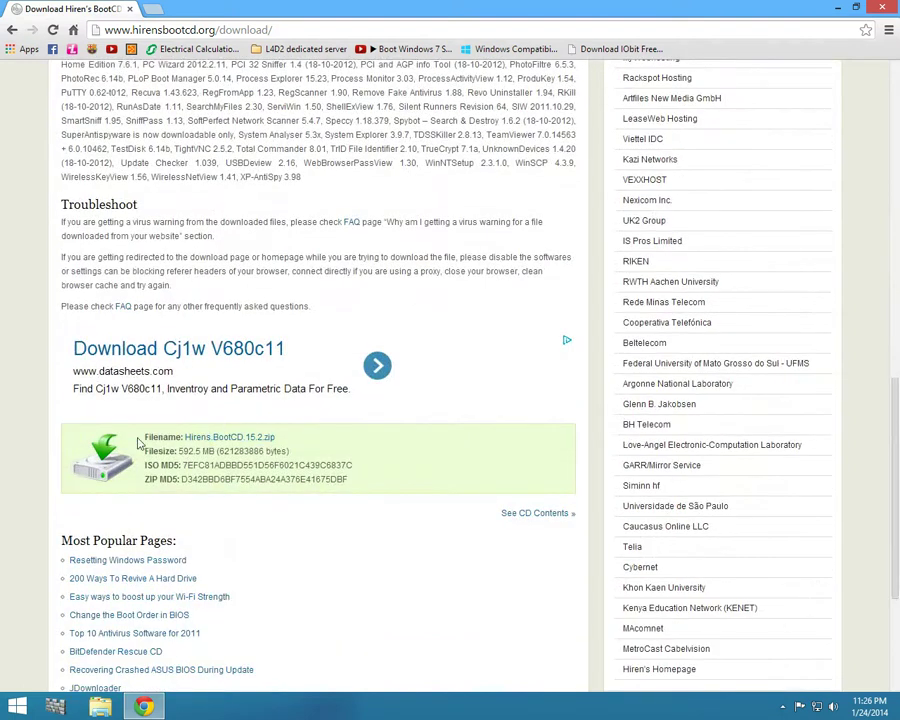
click(234, 440)
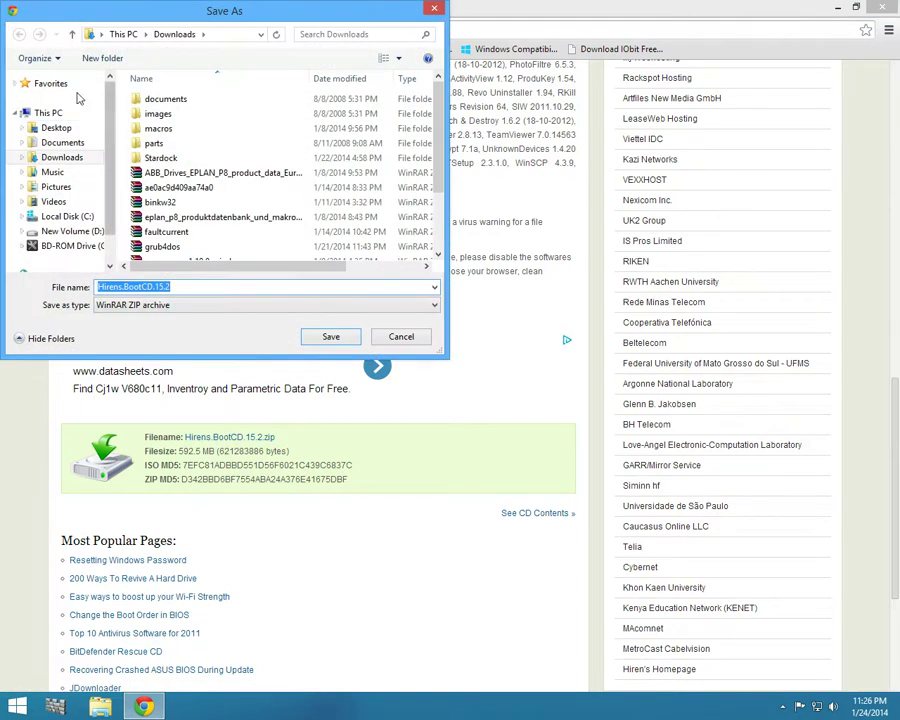
click(58, 129)
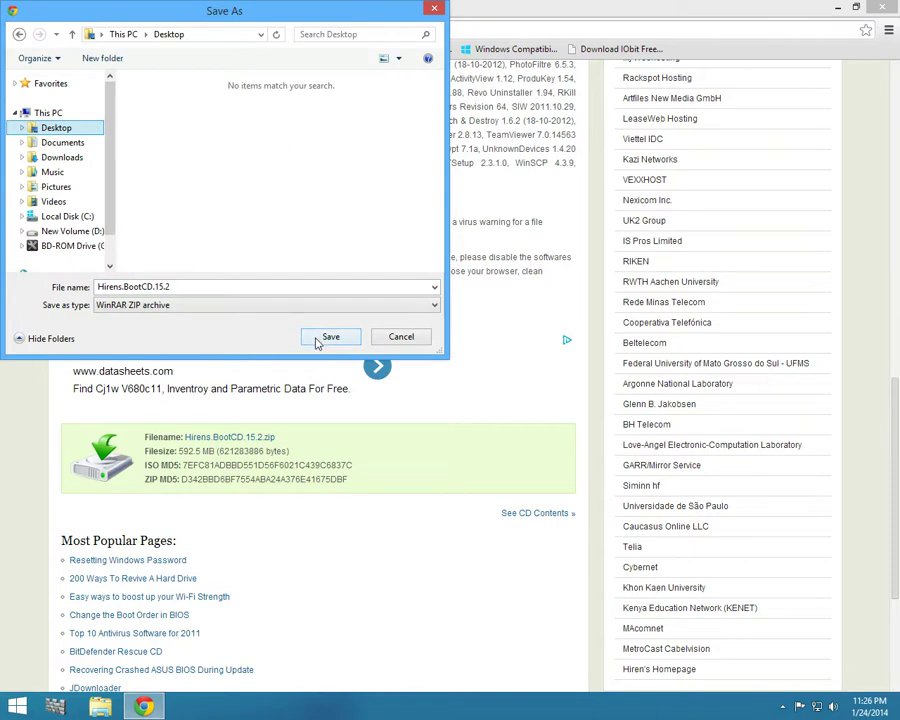
click(320, 337)
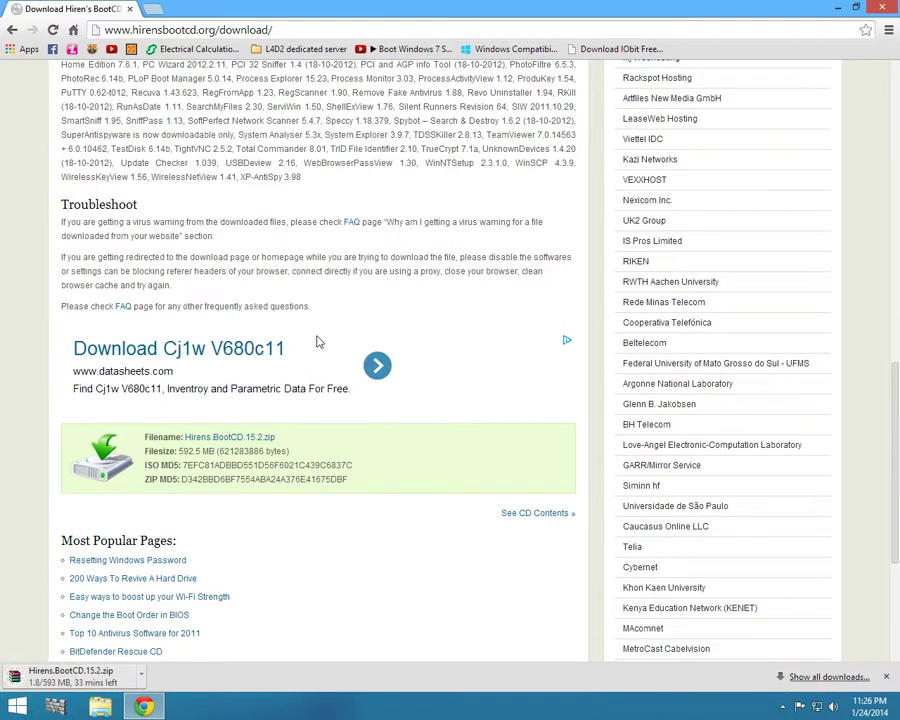
- Extract Hiren's.BootCD.15.2.iso from the downloaded zip archive to the desktop and close WinRAR
key(super+d)
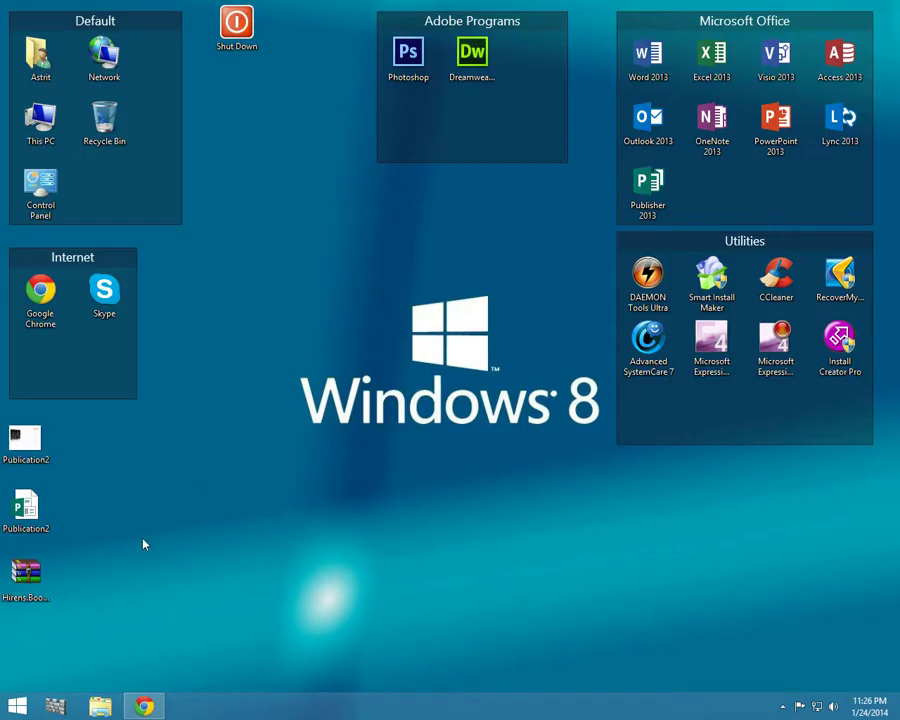
click(25, 582)
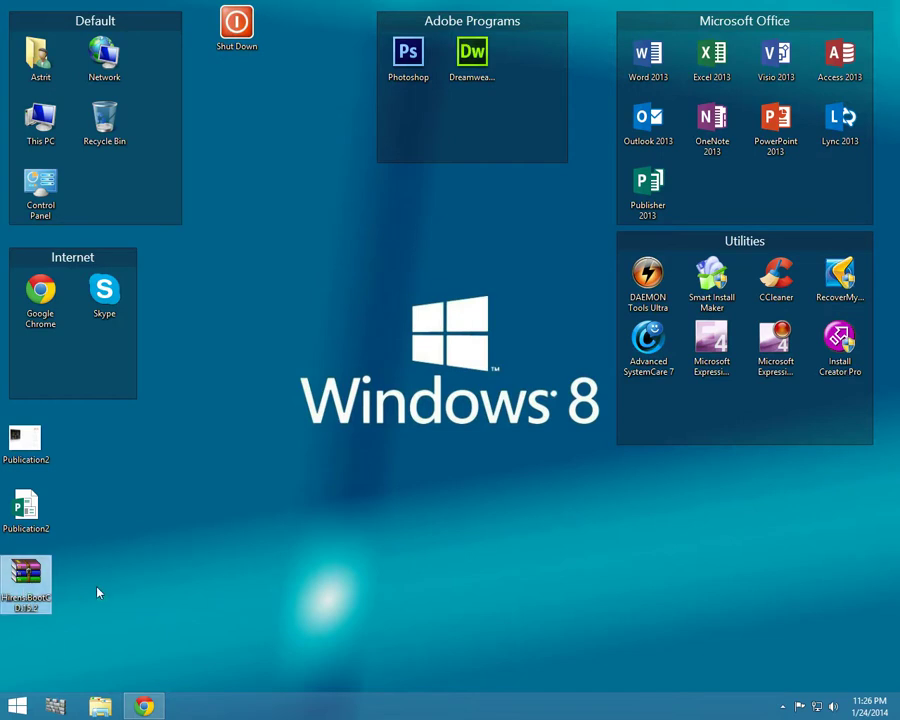
double_click(22, 590)
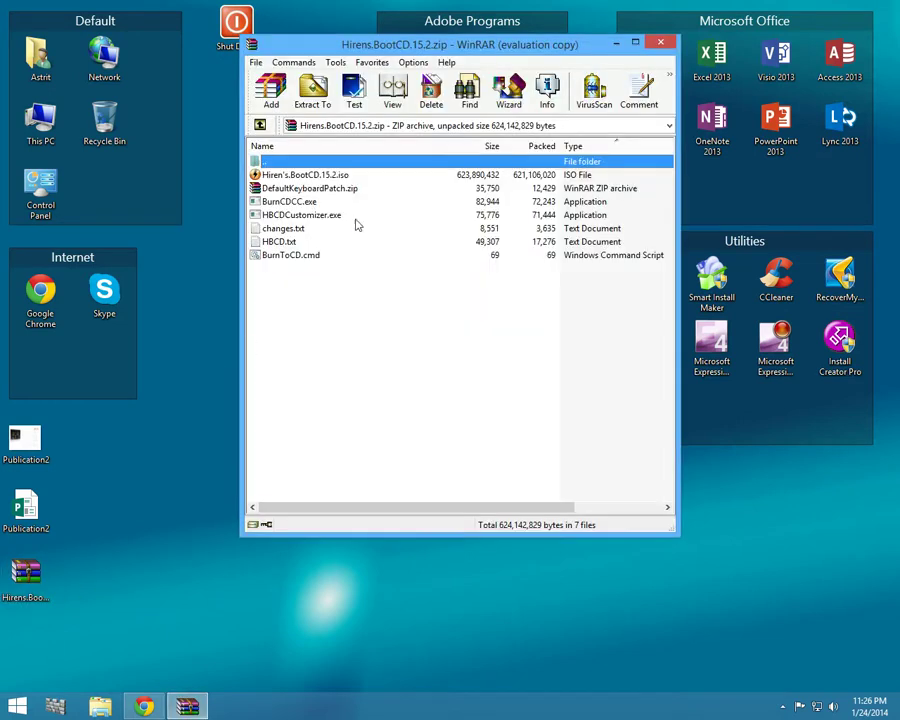
click(317, 177)
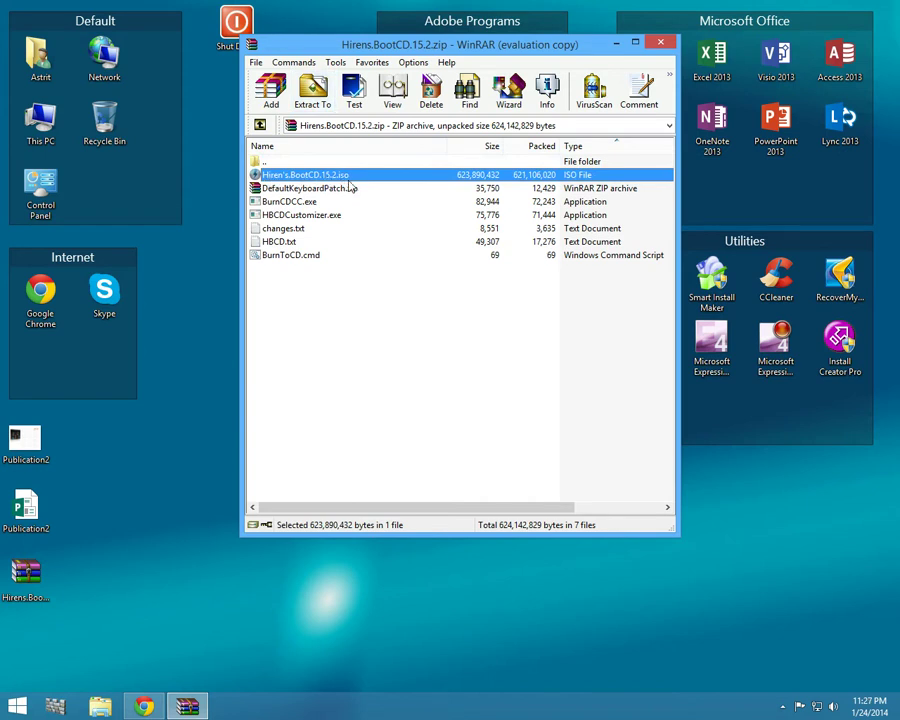
click(316, 107)
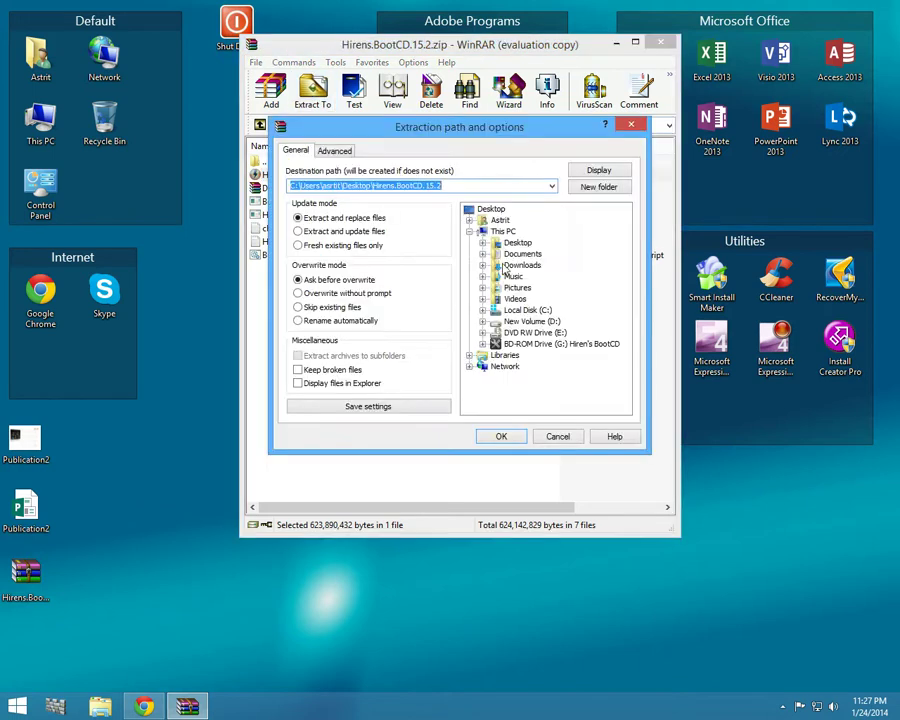
click(500, 437)
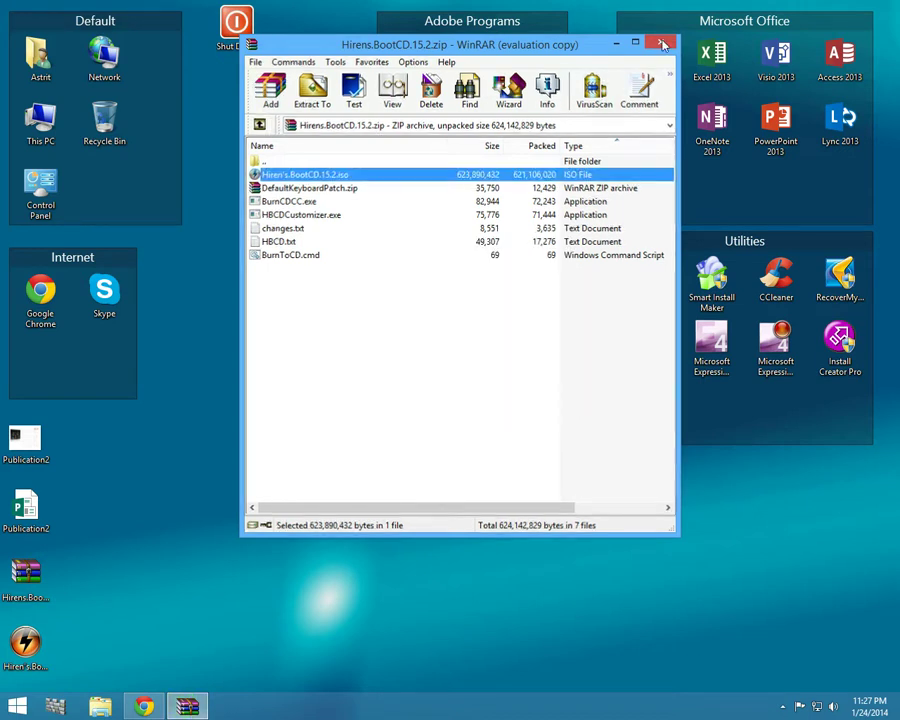
click(662, 44)
- Move the extracted Hiren's BootCD ISO icon beside the upper Publication2 file on the desktop
click(22, 650)
drag(20, 658, 95, 447)
click(180, 462)
click(208, 440)
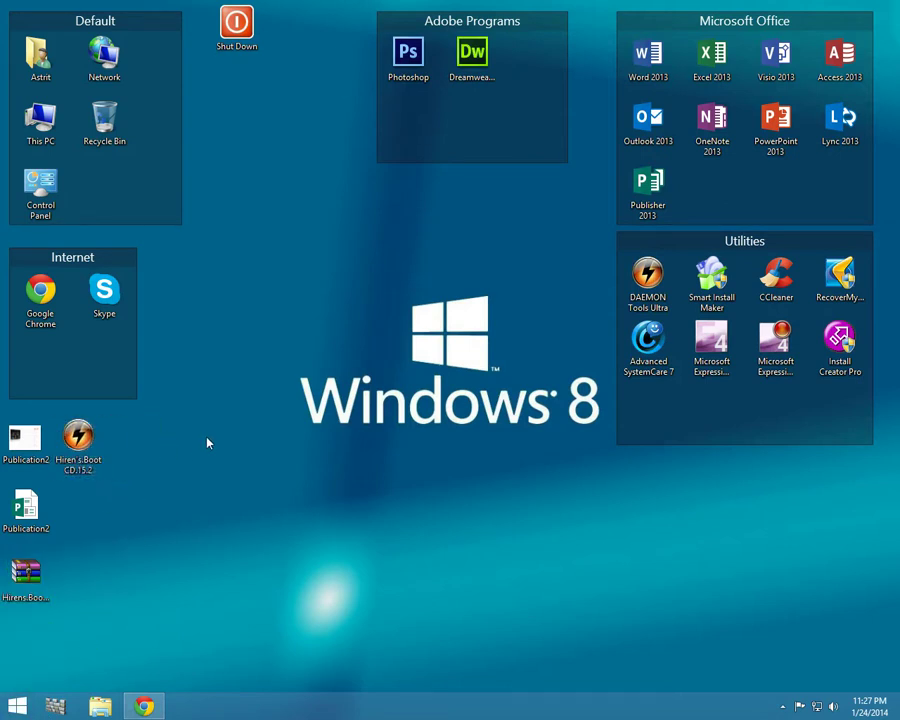
- Return to Chrome, open burnaware.com/download/ in a new tab and close the Hiren's BootCD tab
click(144, 706)
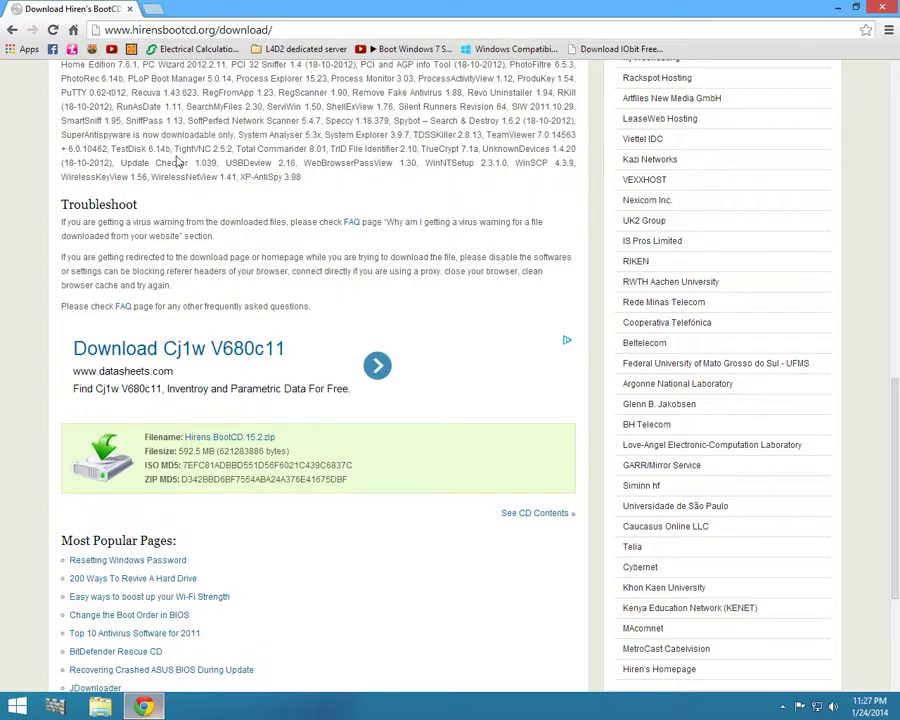
click(152, 9)
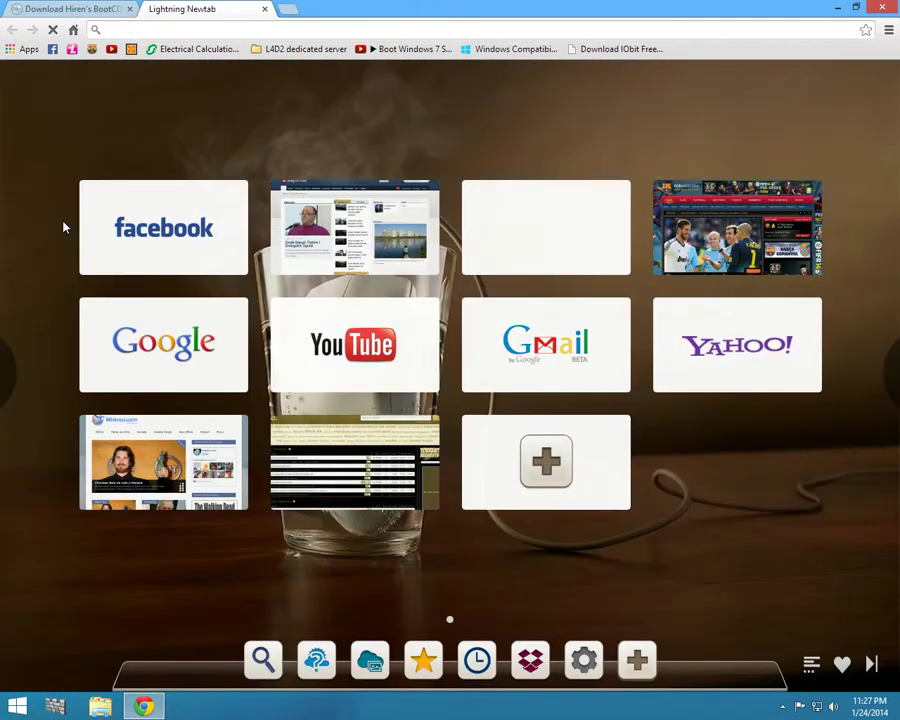
text(burnaware.com/download/)
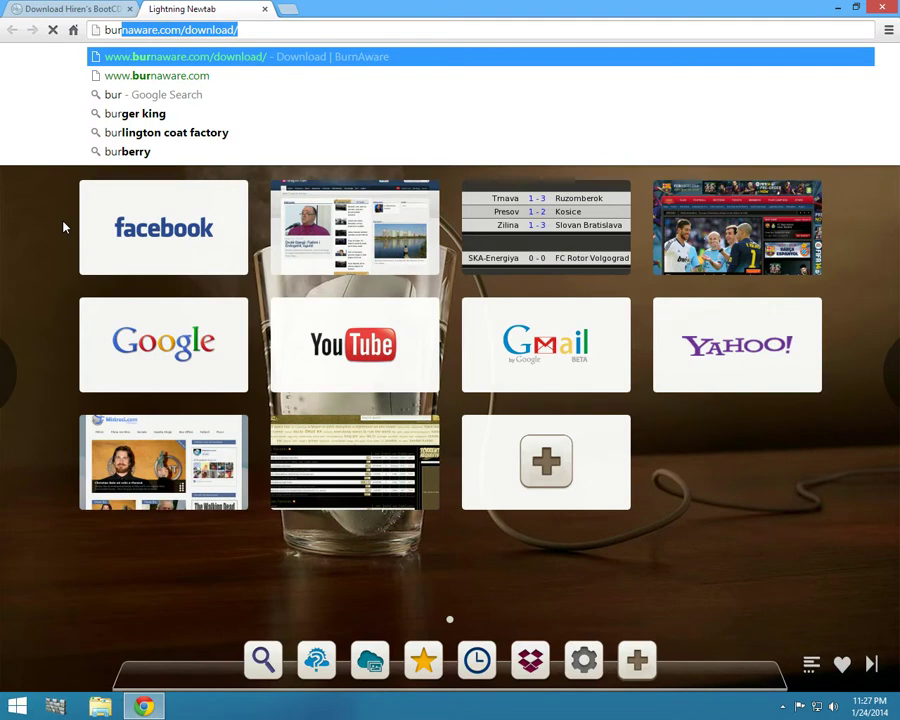
key(Return)
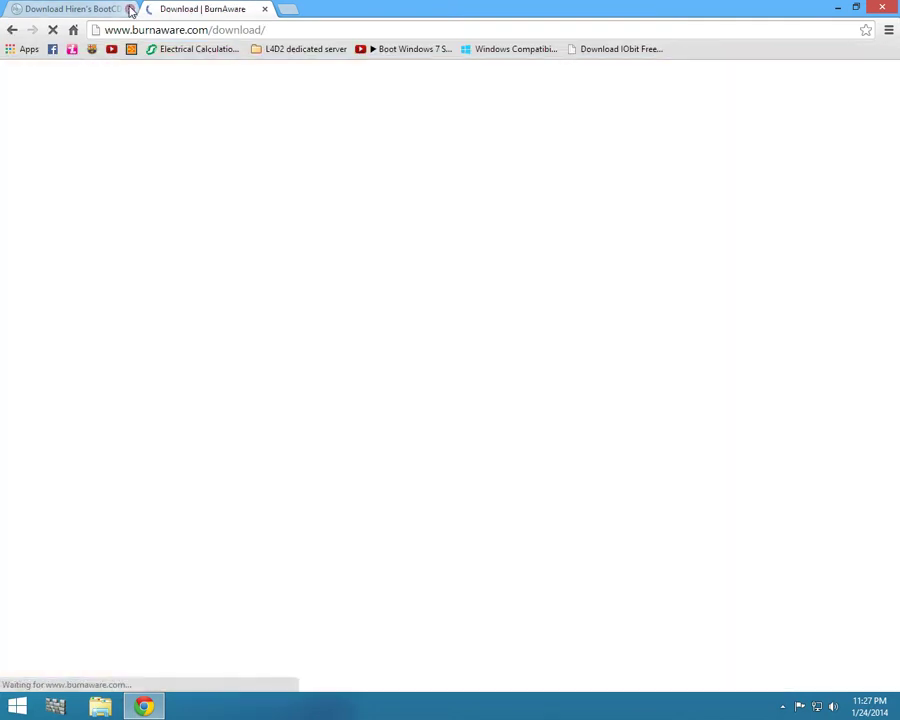
click(129, 9)
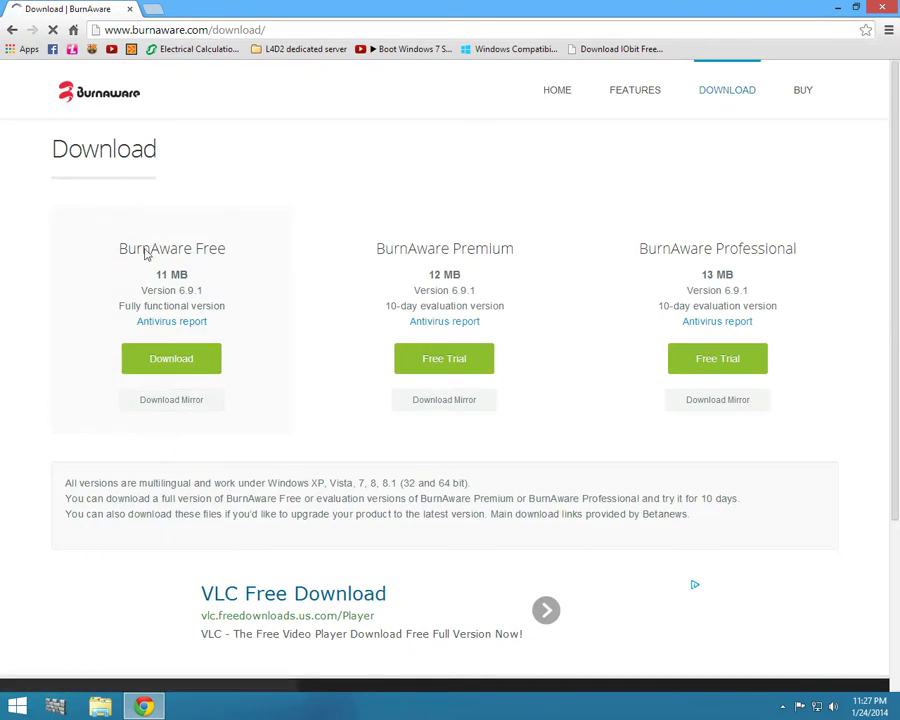
- Download the BurnAware Free installer and save it to the Desktop as burnaware_free
click(168, 366)
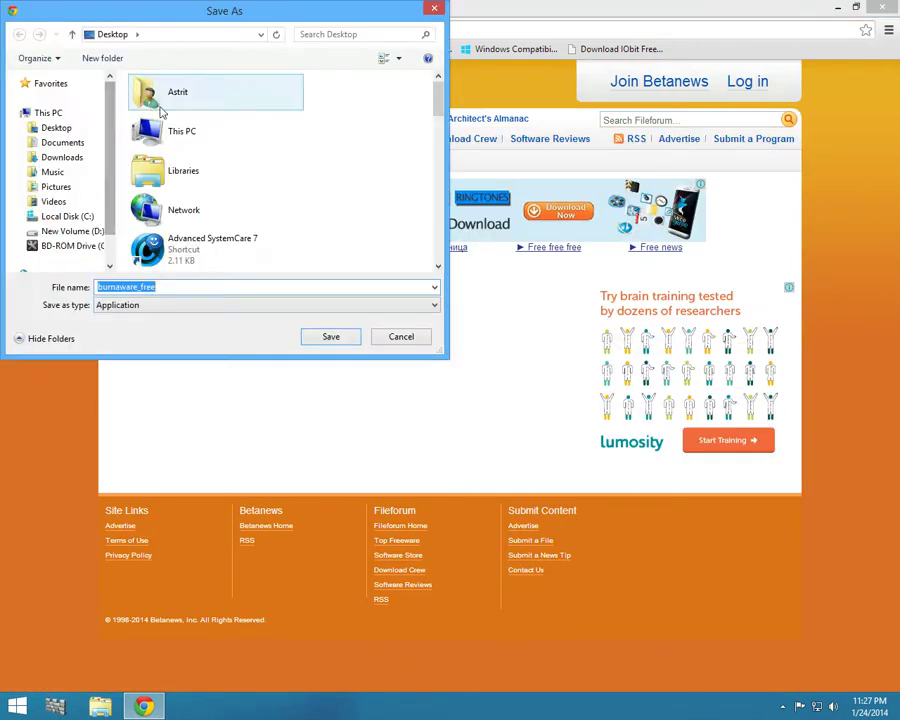
click(115, 36)
click(167, 35)
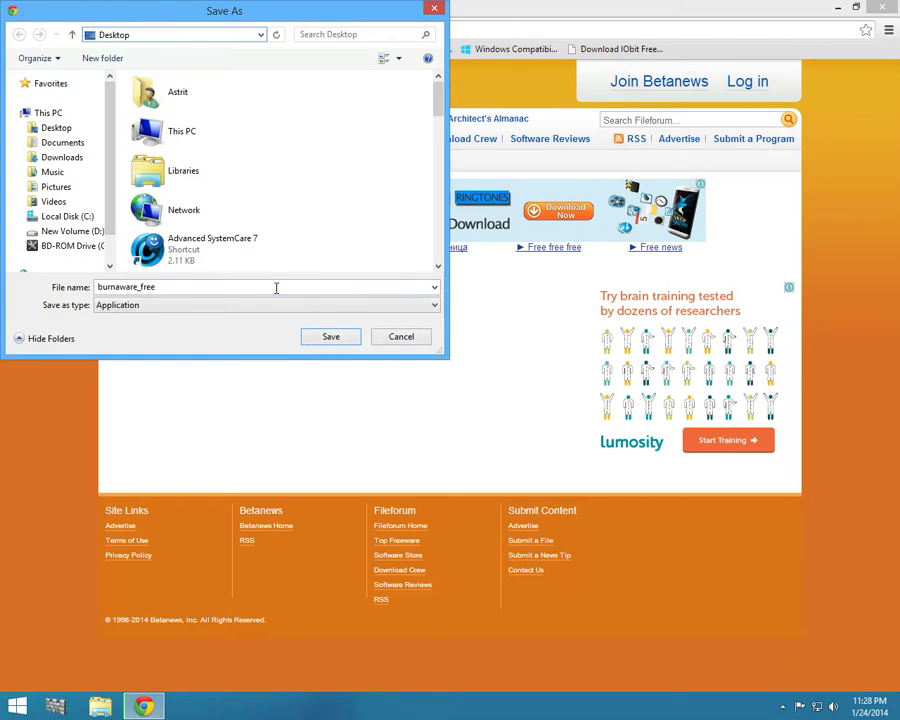
click(326, 338)
click(327, 338)
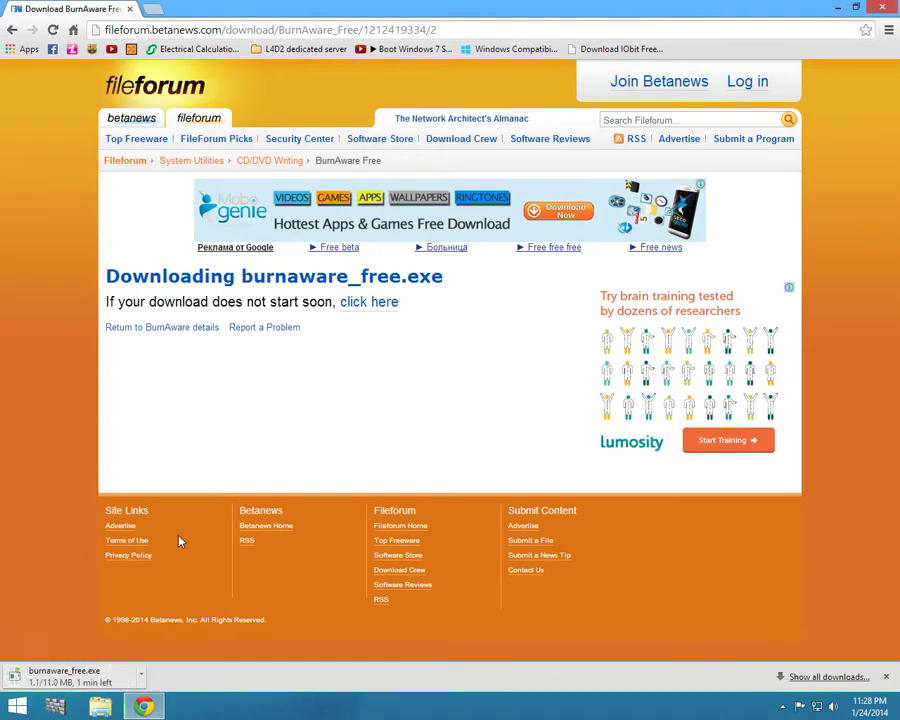
- Run the burnaware_free installer from the desktop with English as the setup language
key(super+d)
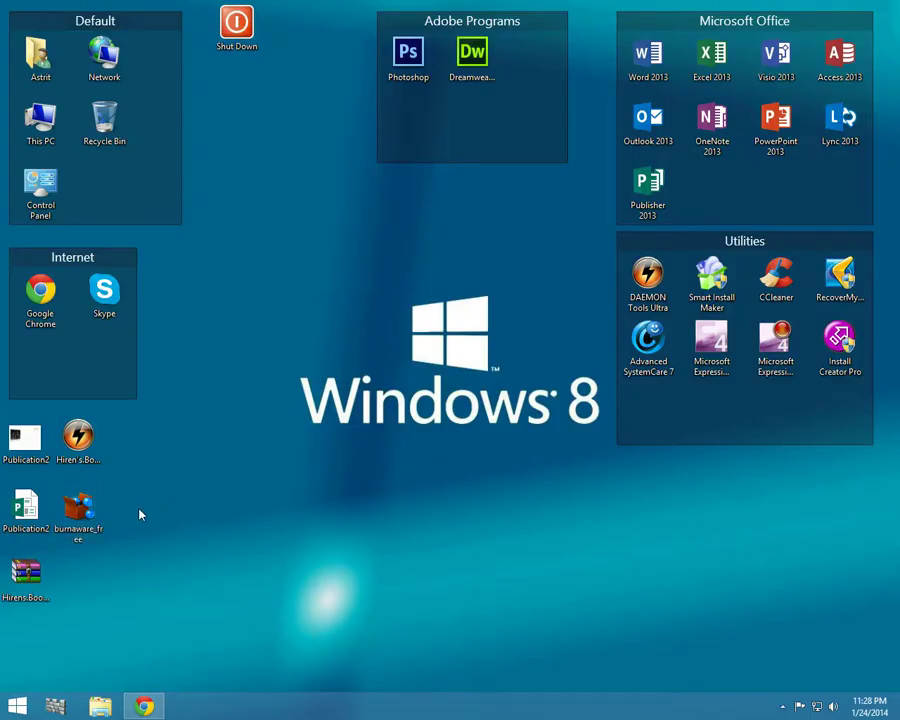
double_click(65, 530)
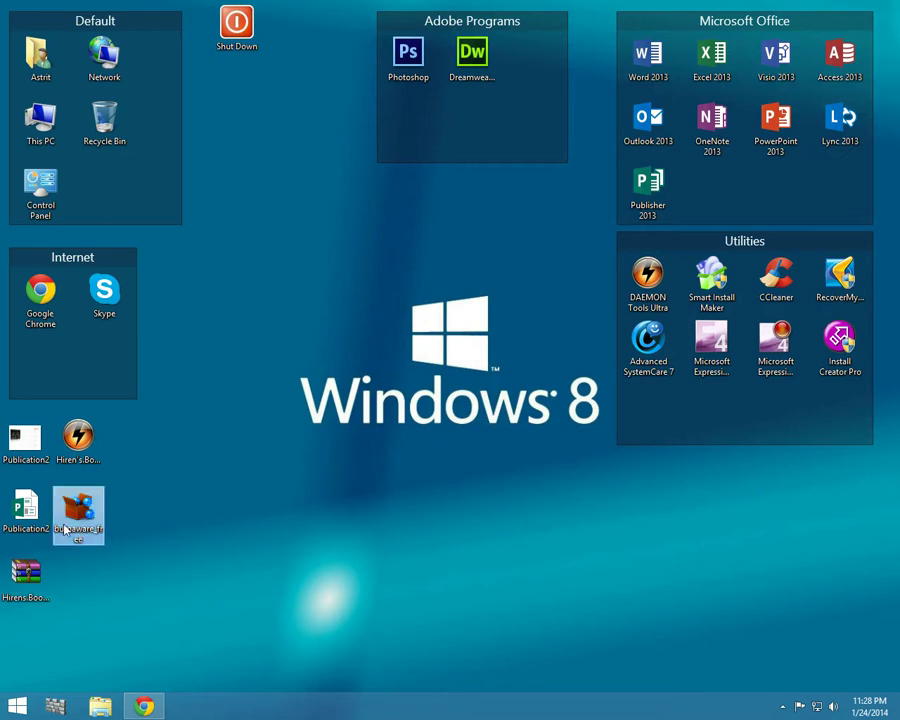
click(495, 368)
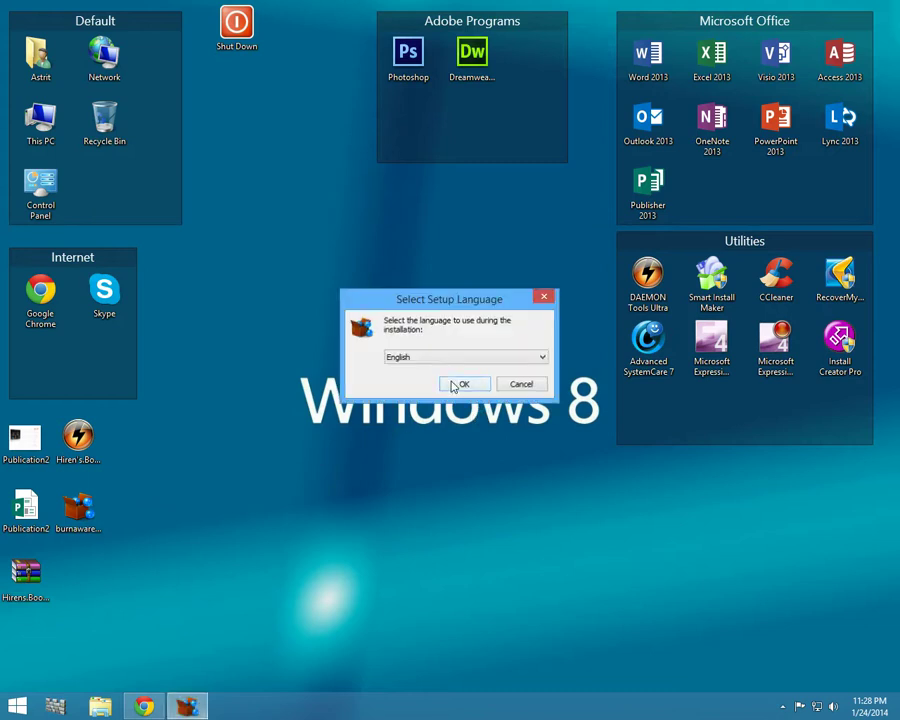
click(461, 384)
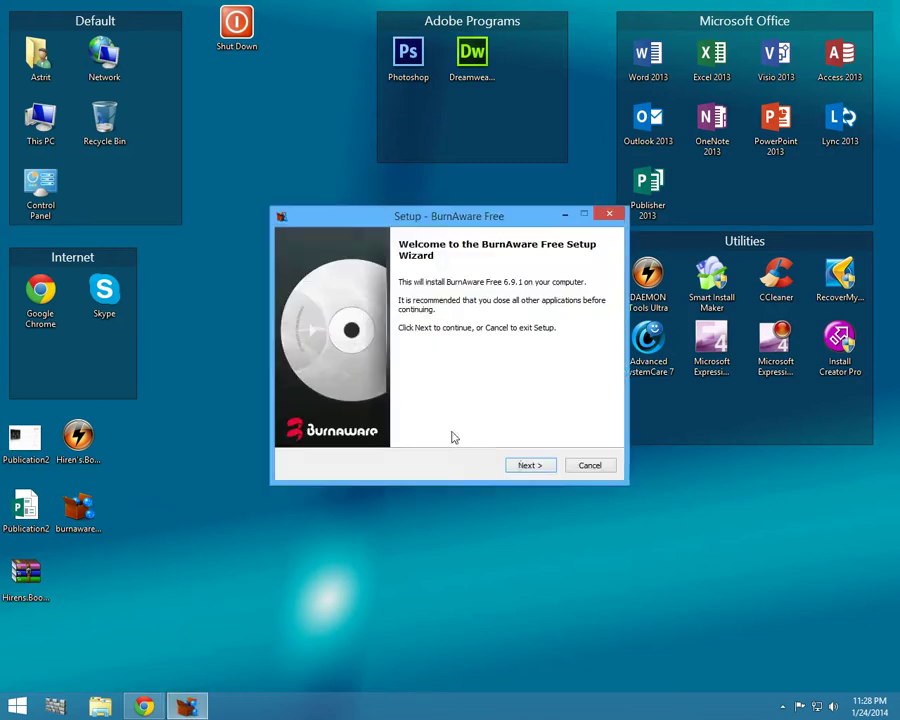
- Accept the BurnAware Free license agreement and skip the AVG Security Toolbar offer
click(523, 465)
click(349, 423)
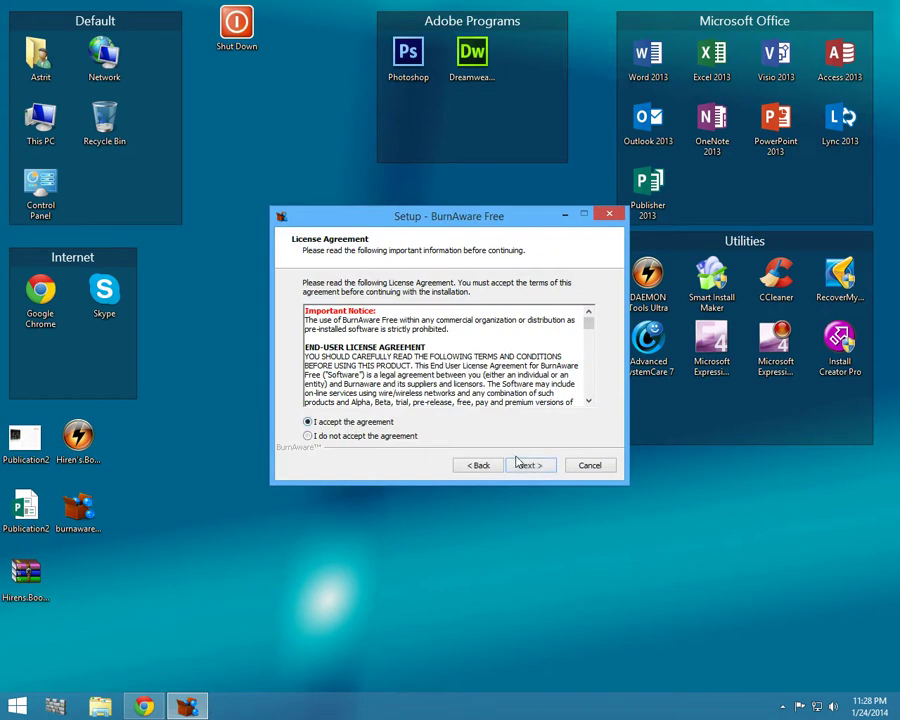
click(522, 468)
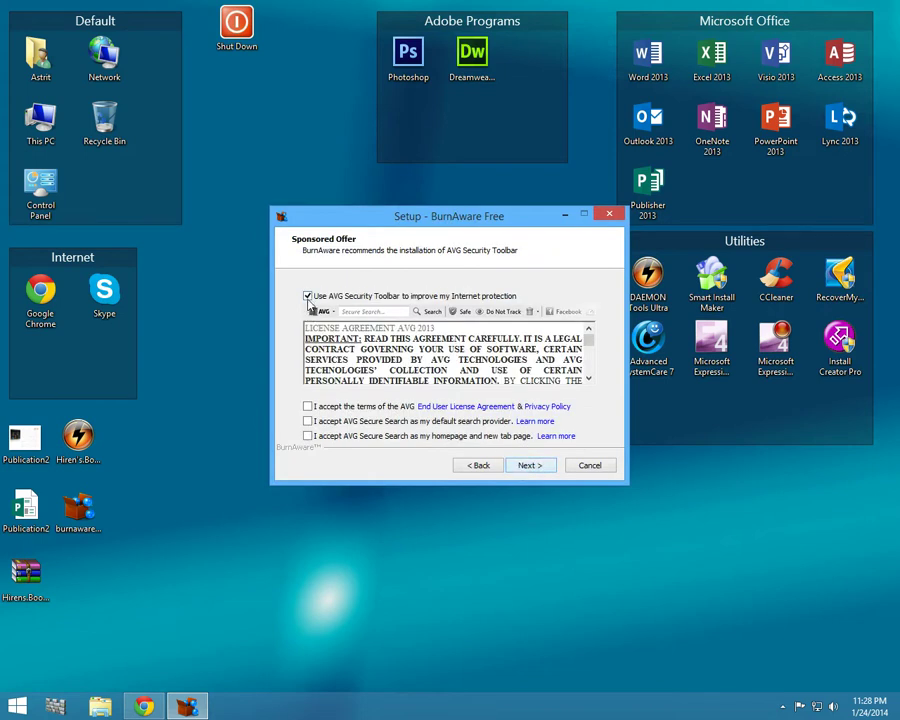
click(530, 472)
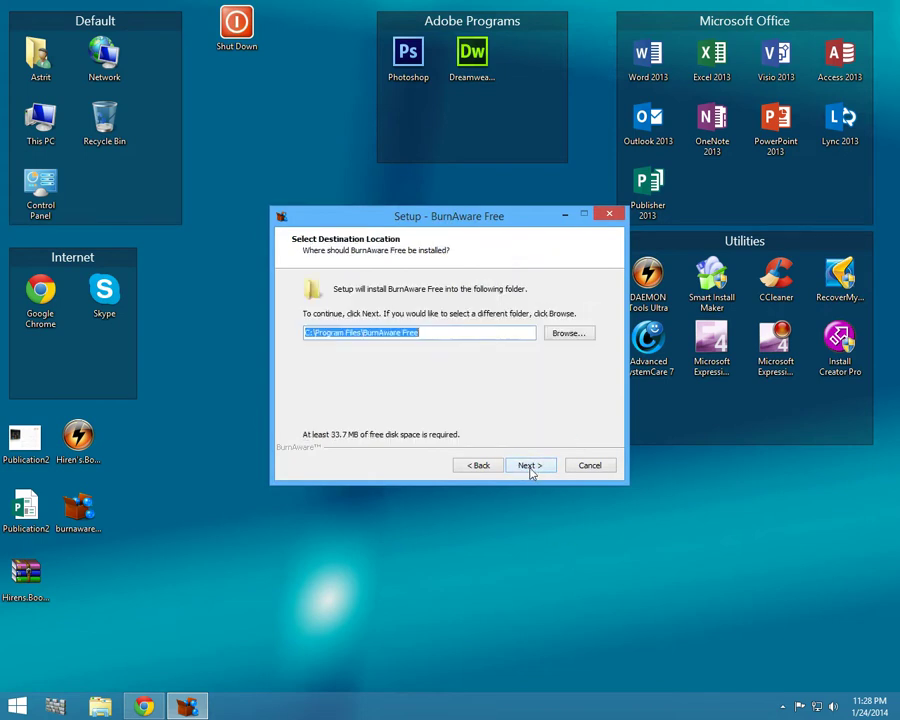
- Install BurnAware Free in the default folder, keeping the default additional tasks
click(530, 472)
click(530, 472)
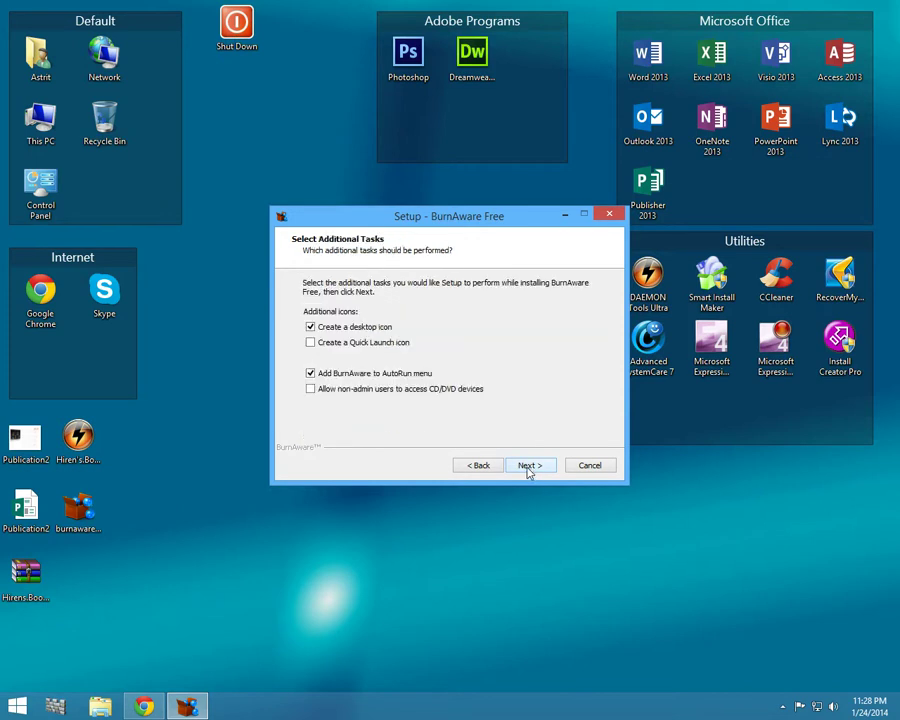
click(530, 472)
click(529, 468)
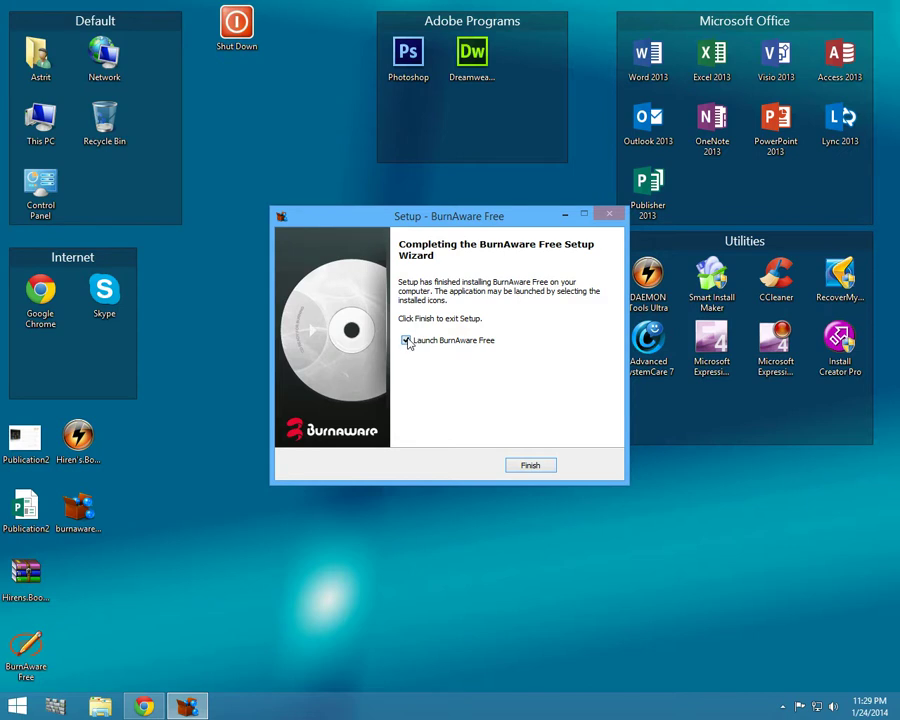
- Finish the setup without launching BurnAware Free and close the After Install web page
click(529, 466)
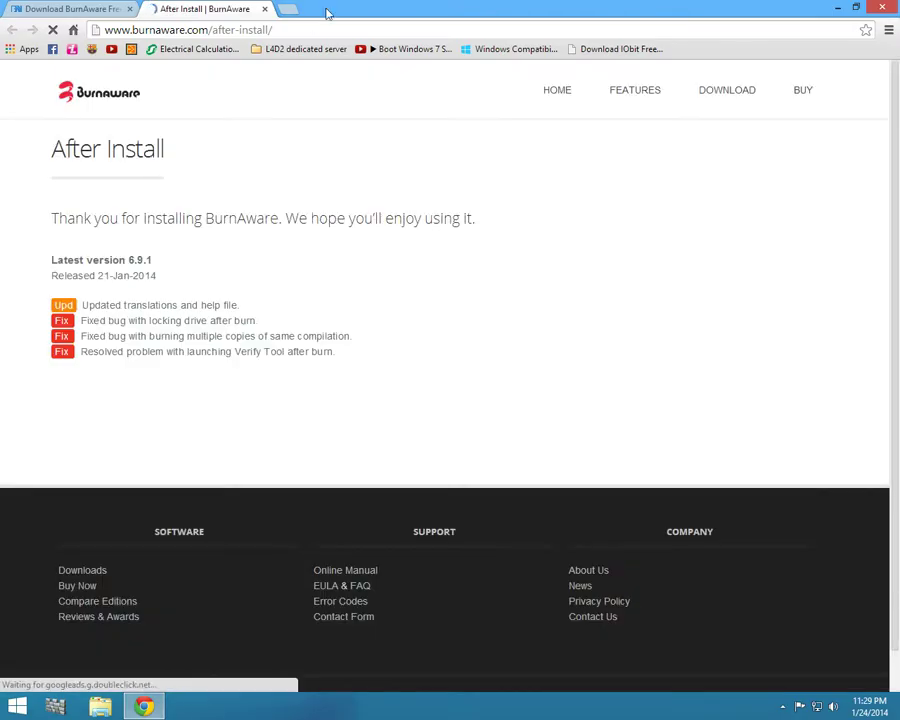
click(264, 9)
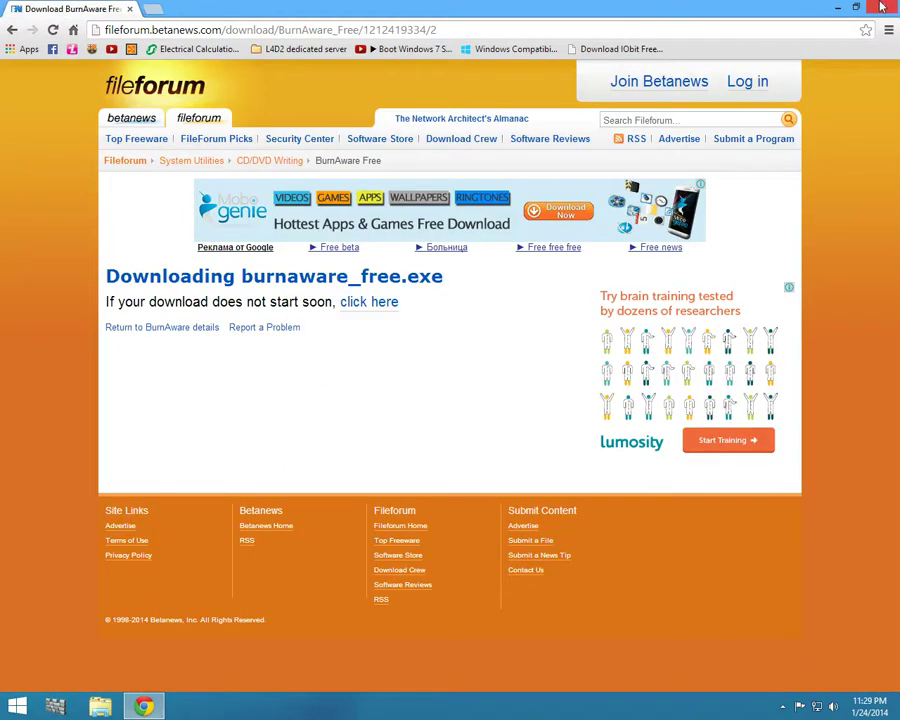
- Close the browser with the BurnAware Free download page and refresh the desktop
key(super+d)
right_click(271, 227)
click(300, 285)
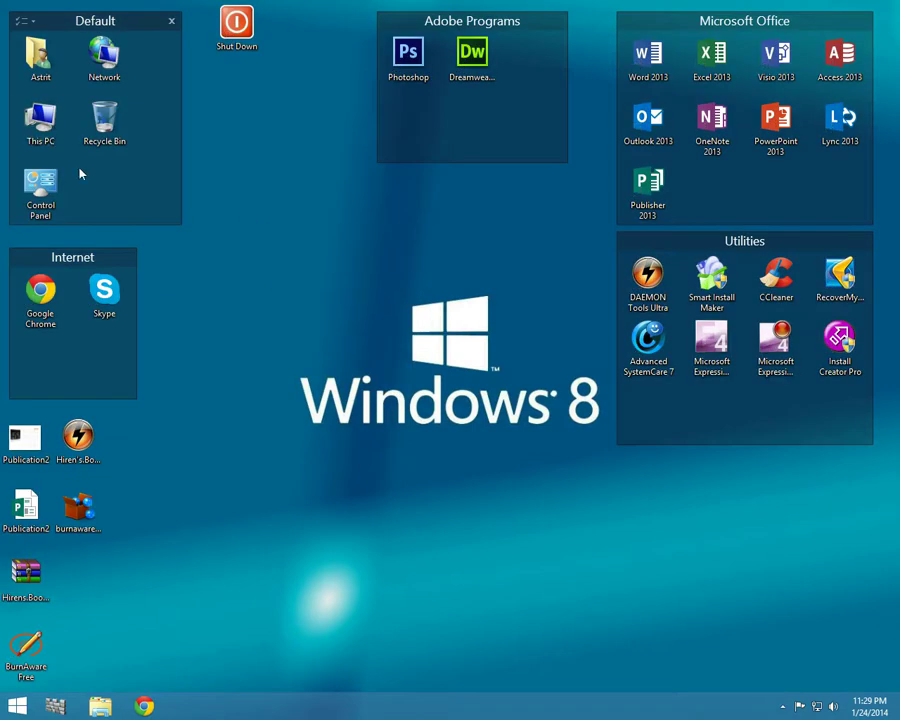
- Check the blank disc in DVD RW Drive (E:) through This PC and close the window
double_click(53, 139)
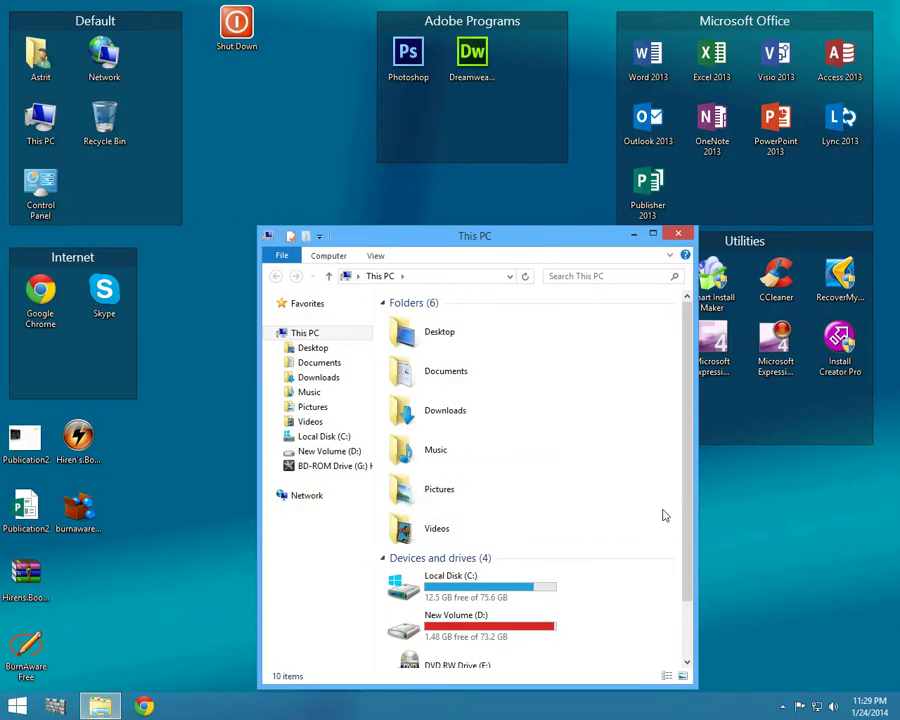
drag(686, 519, 687, 597)
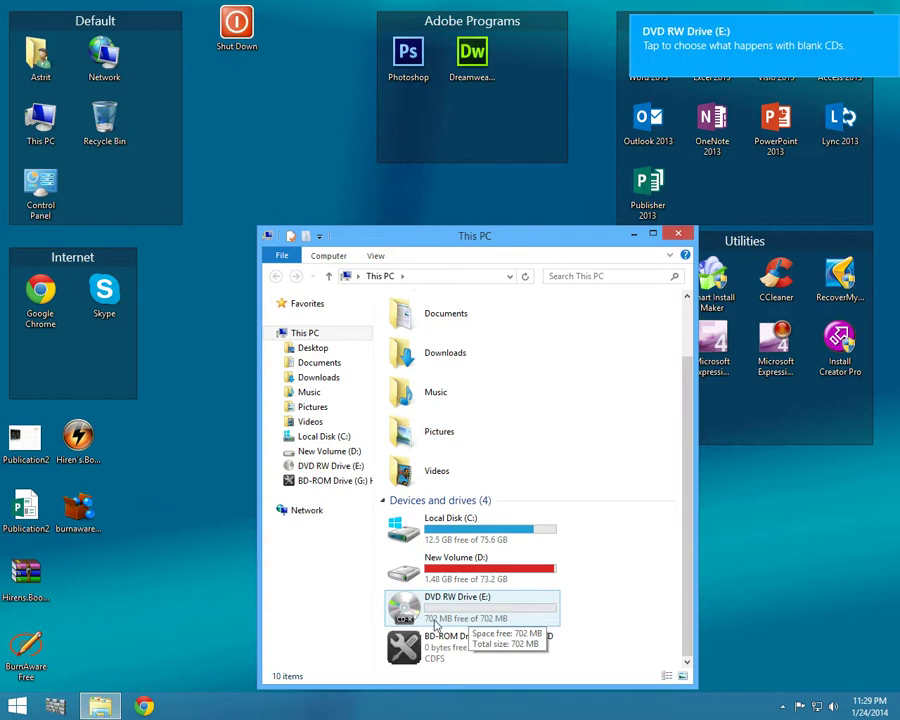
drag(481, 609, 472, 479)
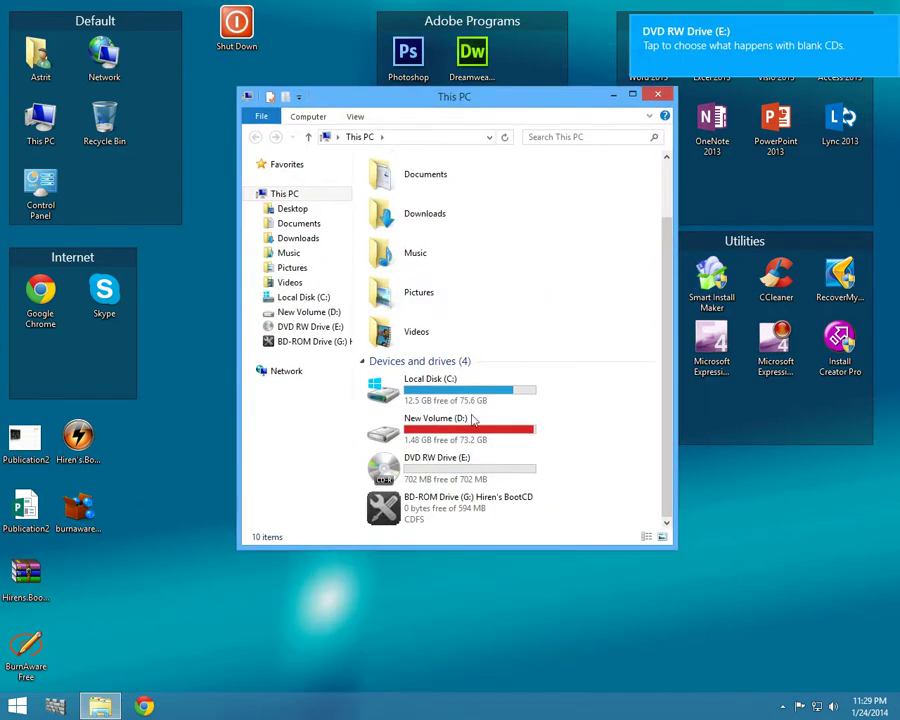
double_click(452, 476)
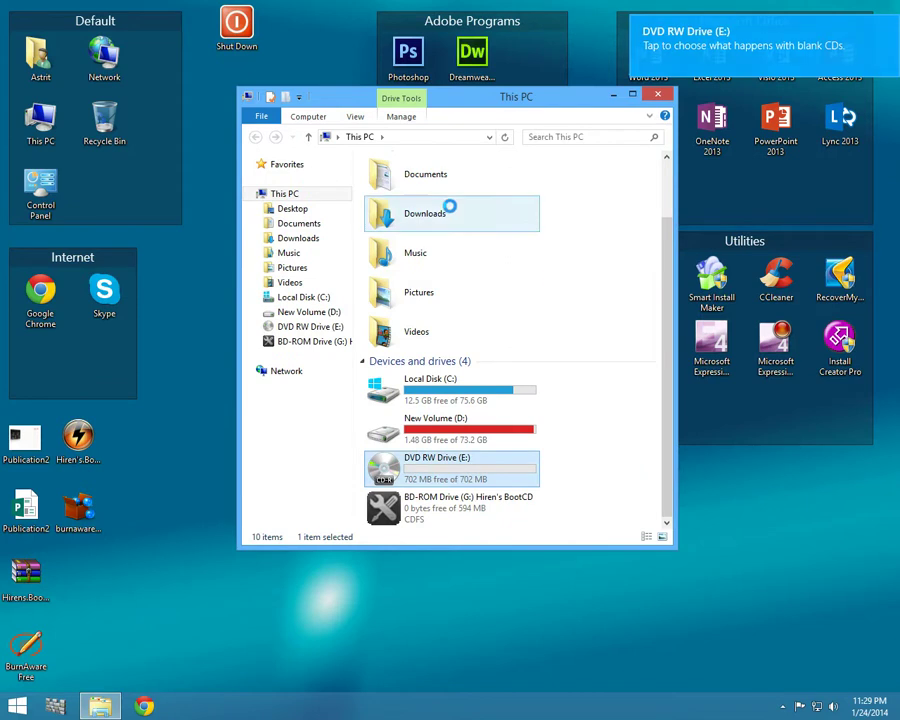
click(545, 424)
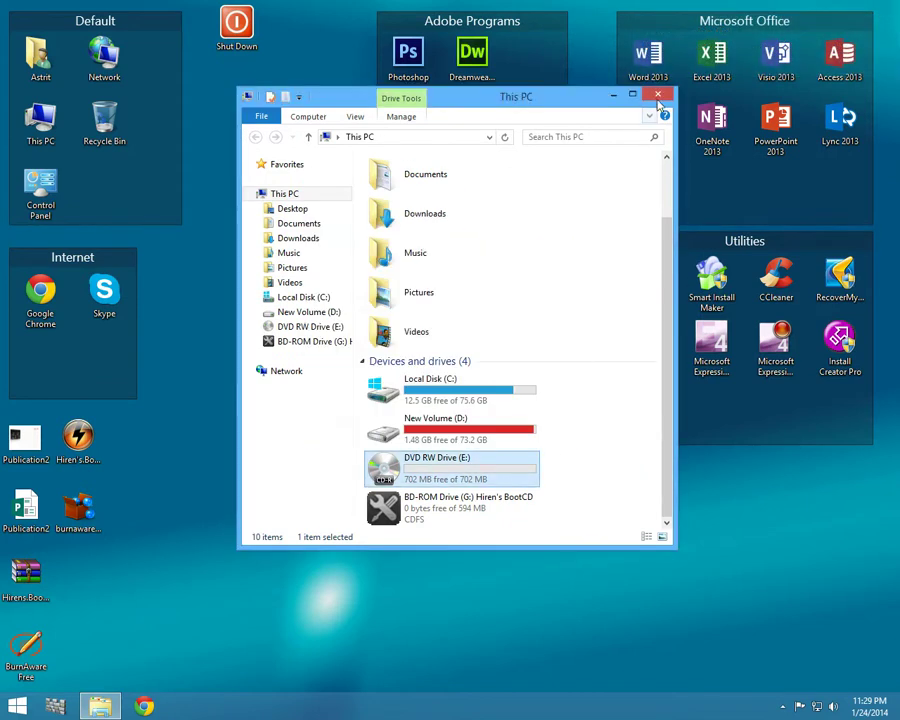
key(alt+F4)
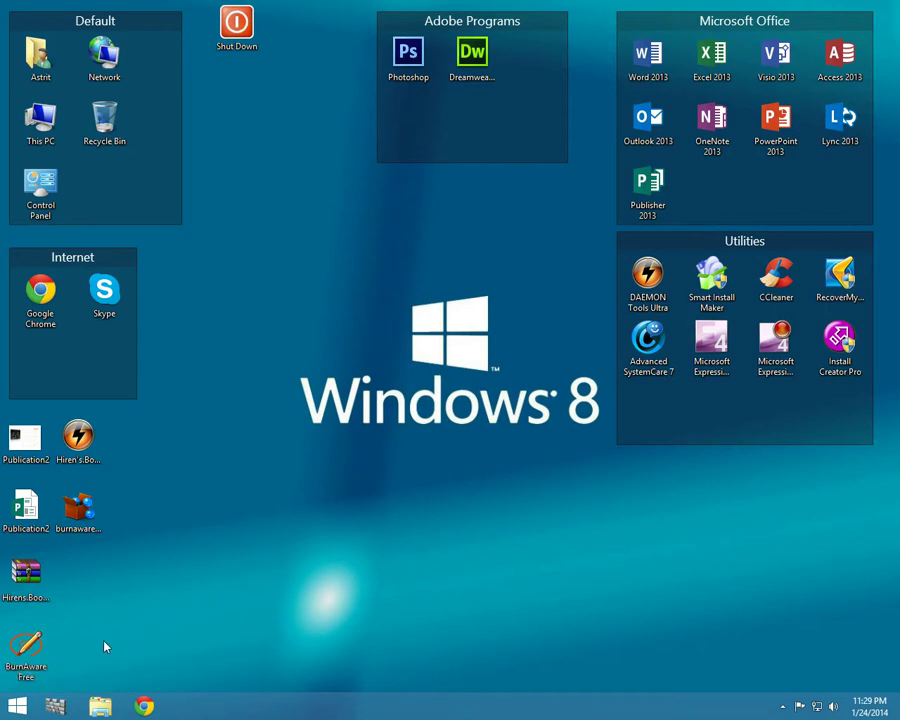
- Launch BurnAware Free, open its Burn Image tool and load Hiren's.BootCD.15.2.iso from the desktop as the disc image
double_click(27, 648)
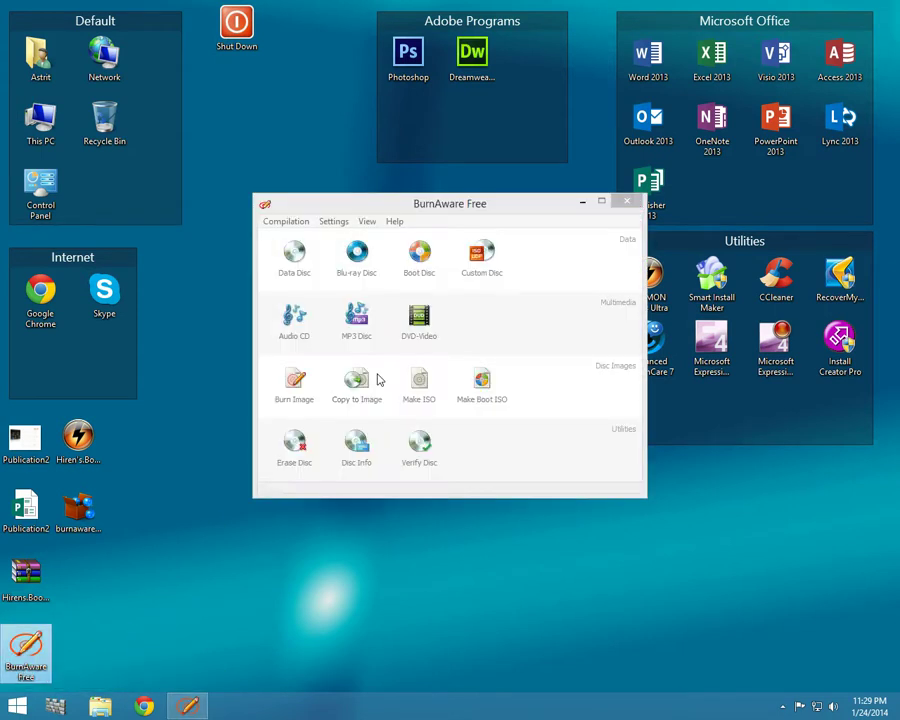
click(303, 382)
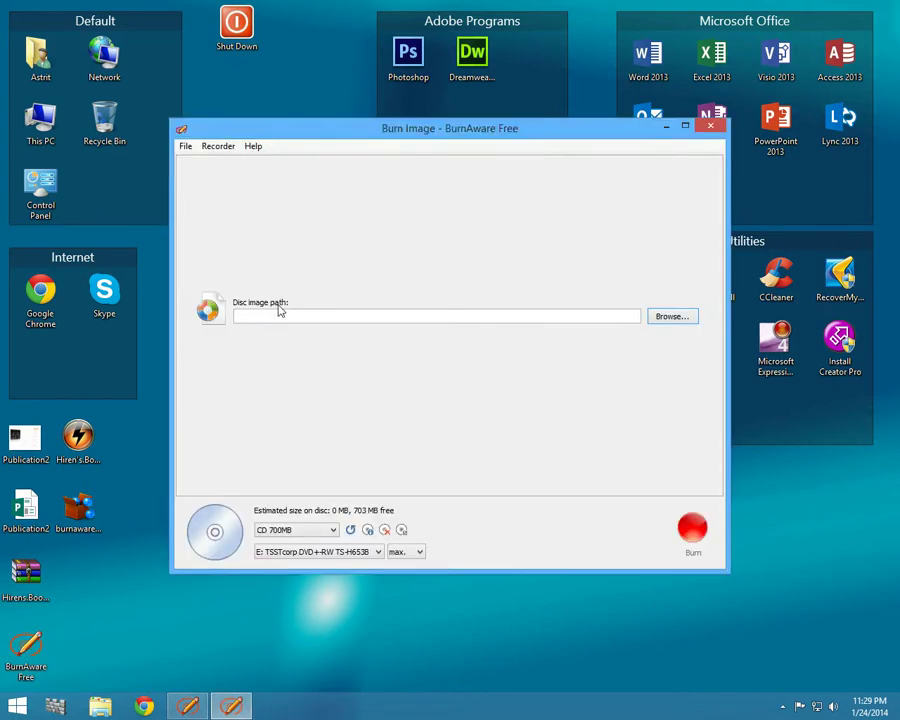
click(672, 316)
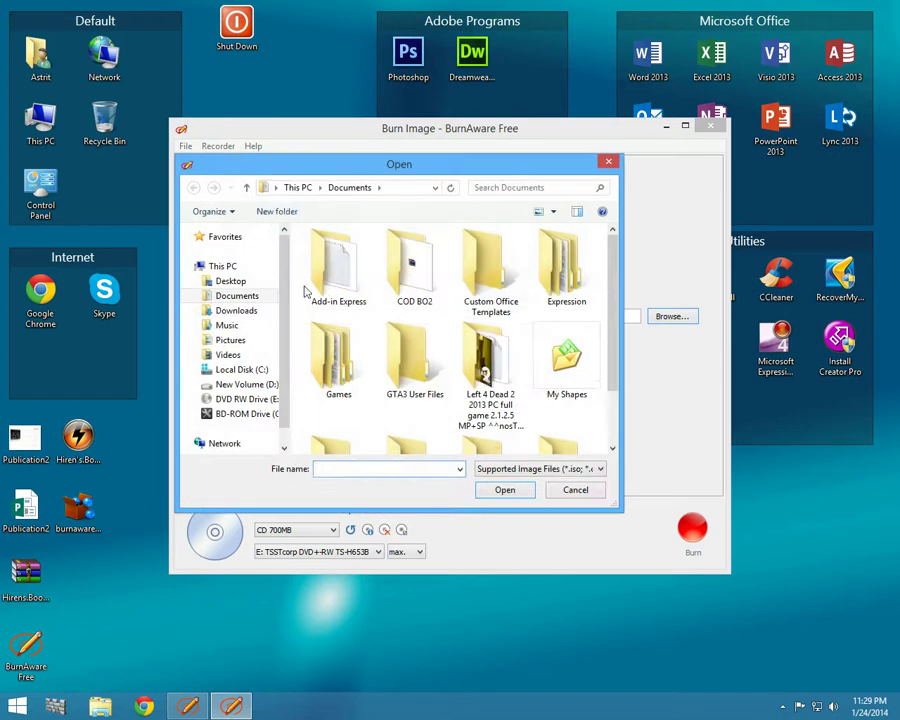
click(230, 281)
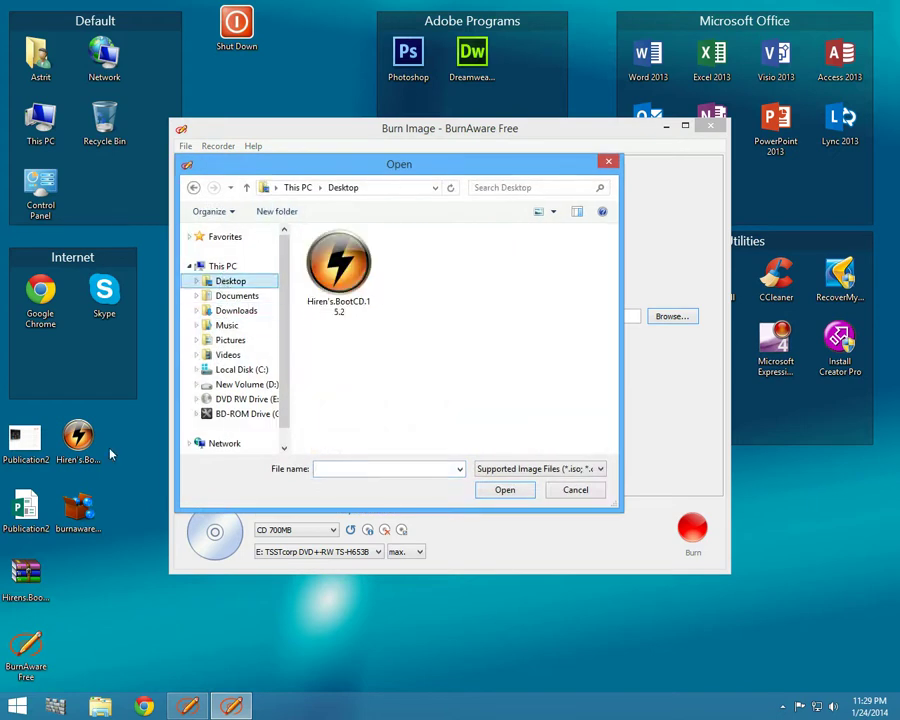
click(74, 445)
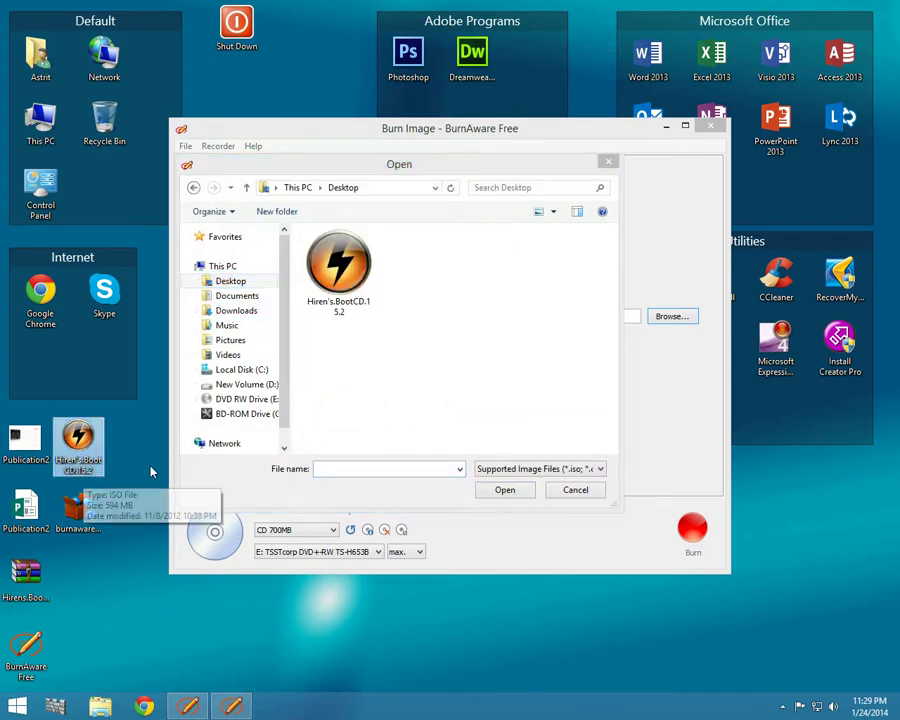
click(350, 301)
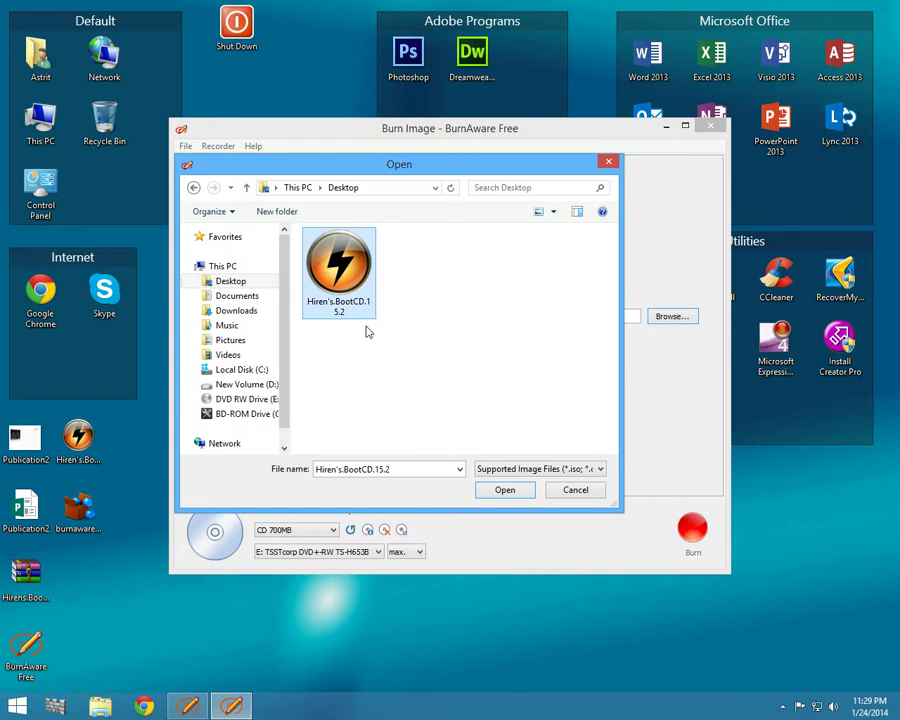
click(502, 494)
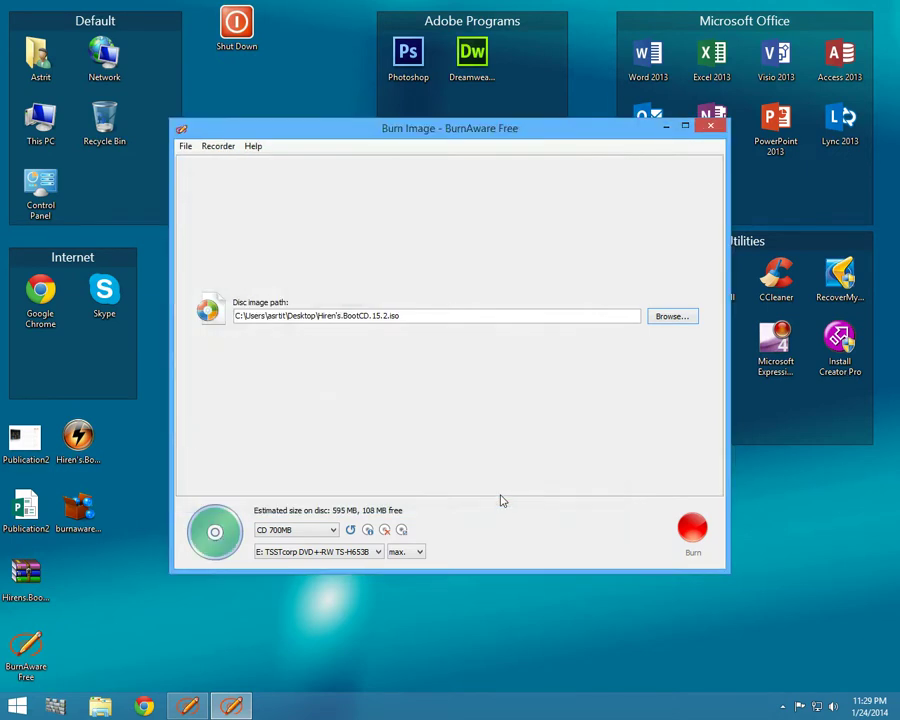
- Burn the loaded image to the CD in drive E: at maximum speed and close the Burn Image window once writing finishes
click(691, 537)
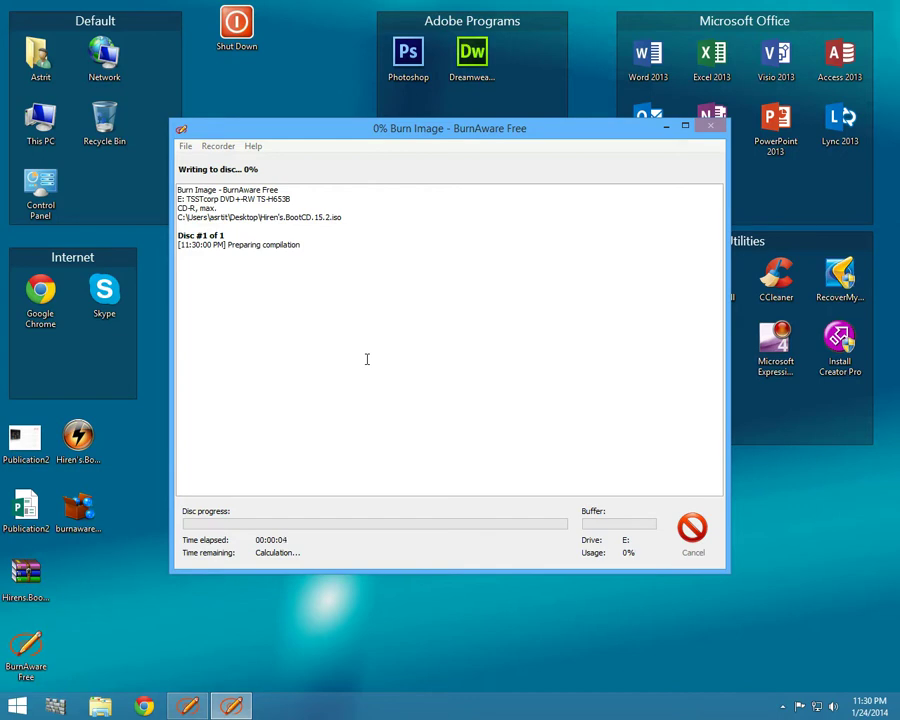
drag(350, 130, 350, 105)
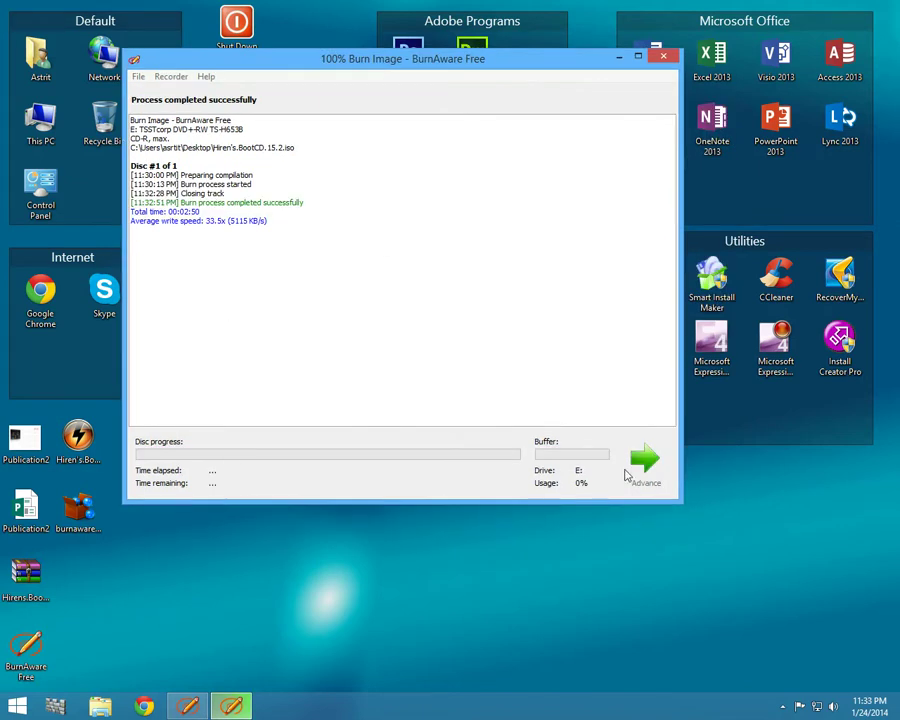
click(663, 57)
right_click(313, 275)
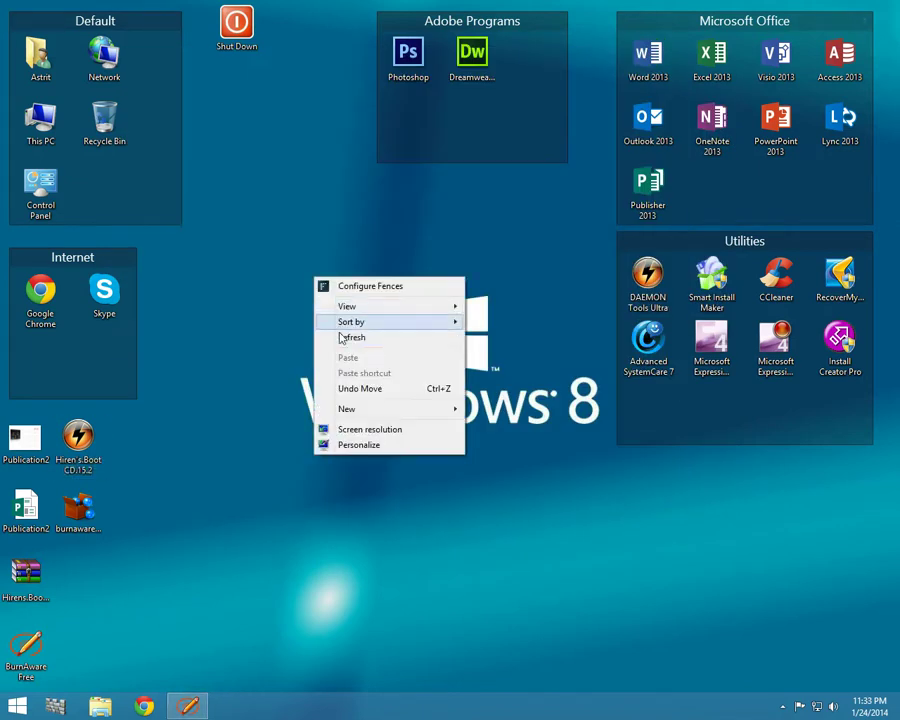
click(342, 339)
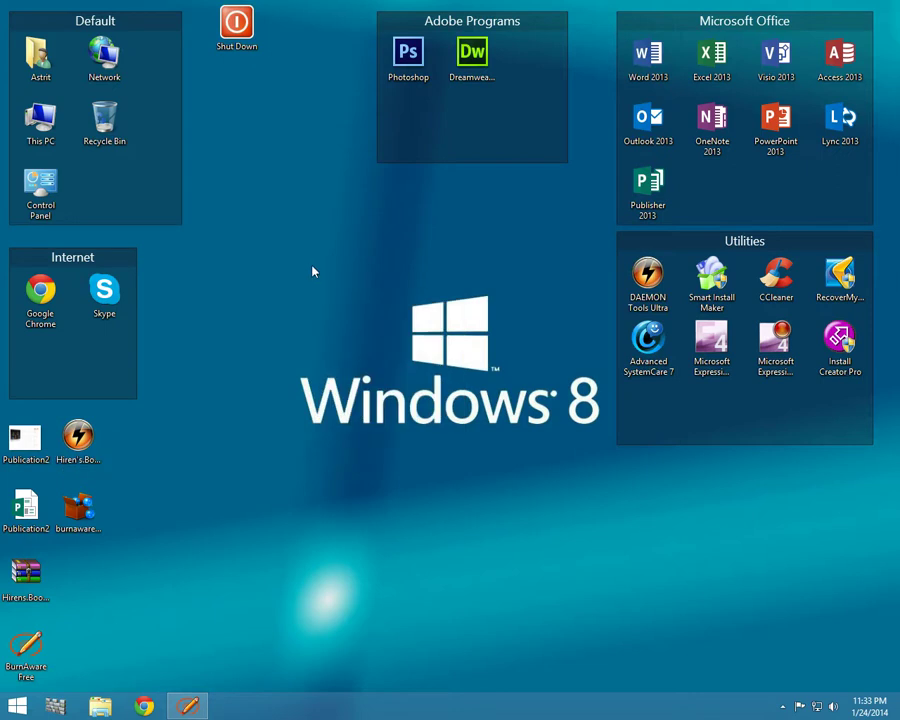
drag(279, 285, 597, 457)
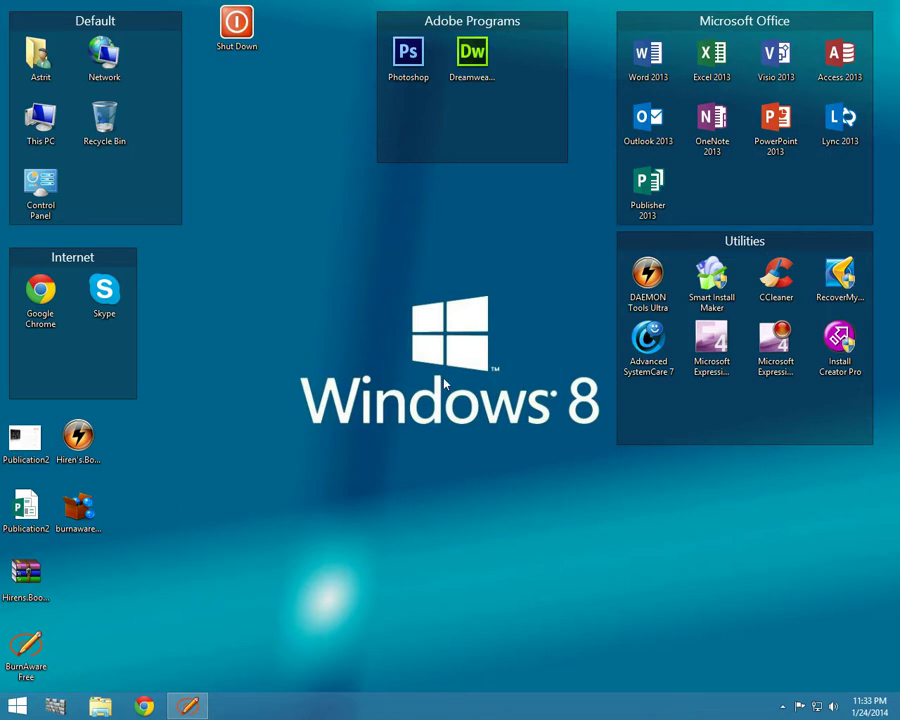